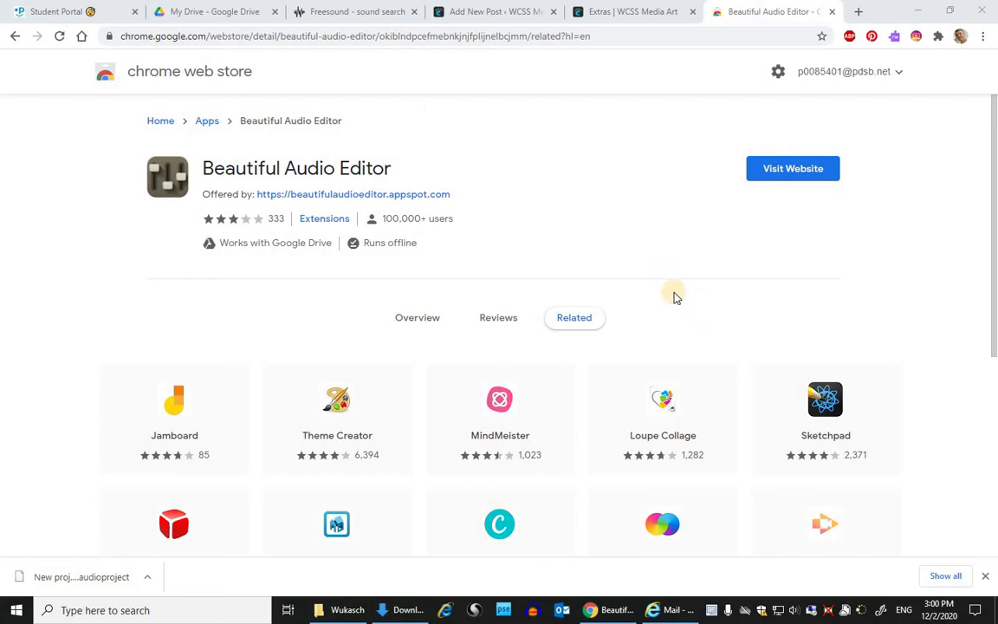
Step: Select the Beautiful Audio Editor title on the store listing, then open and close its website tab
click(211, 170)
drag(211, 170, 397, 171)
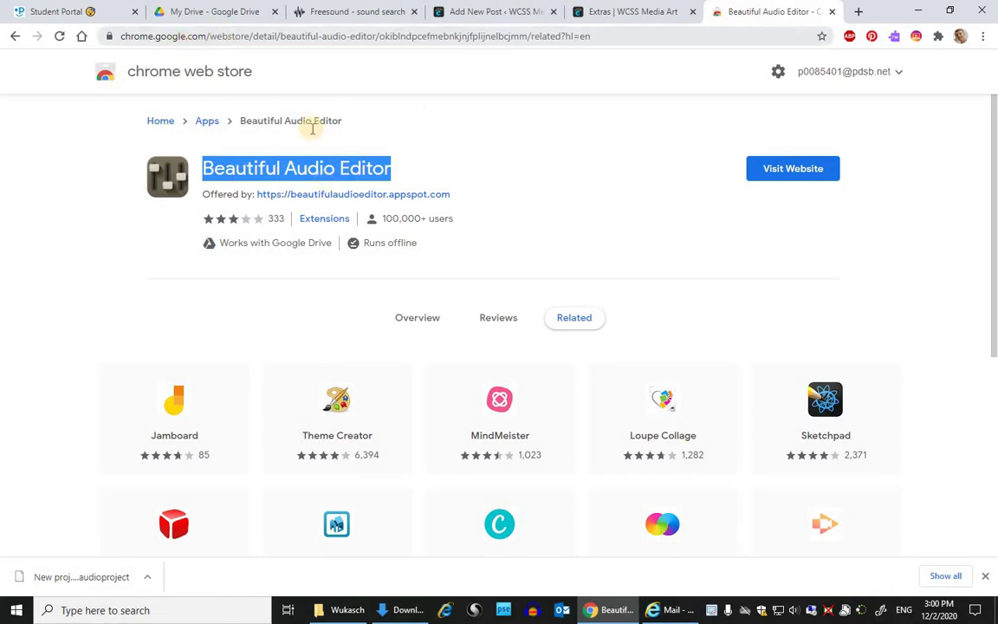
click(352, 196)
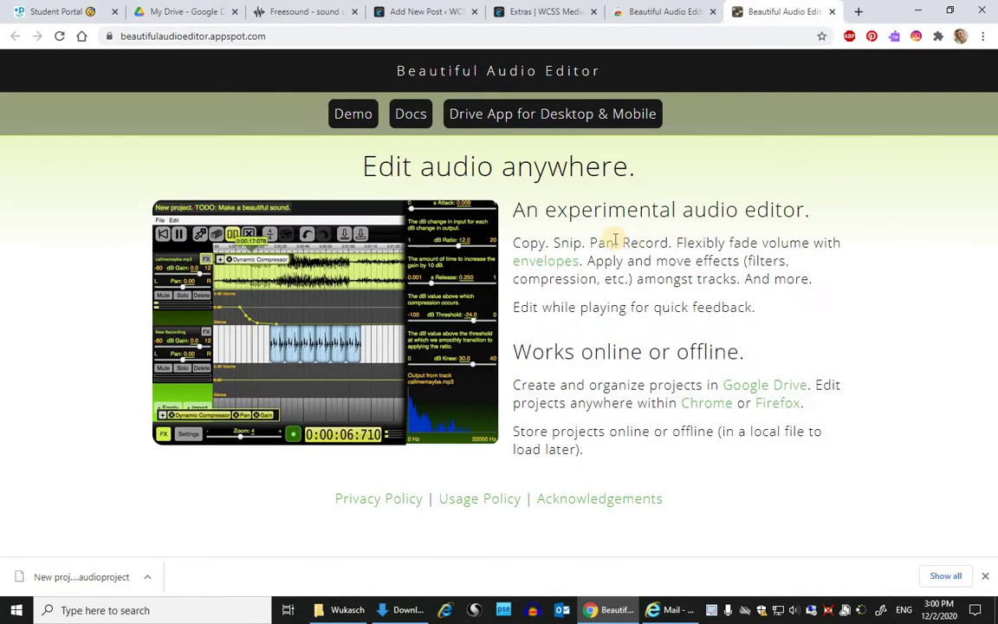
key(ctrl+w)
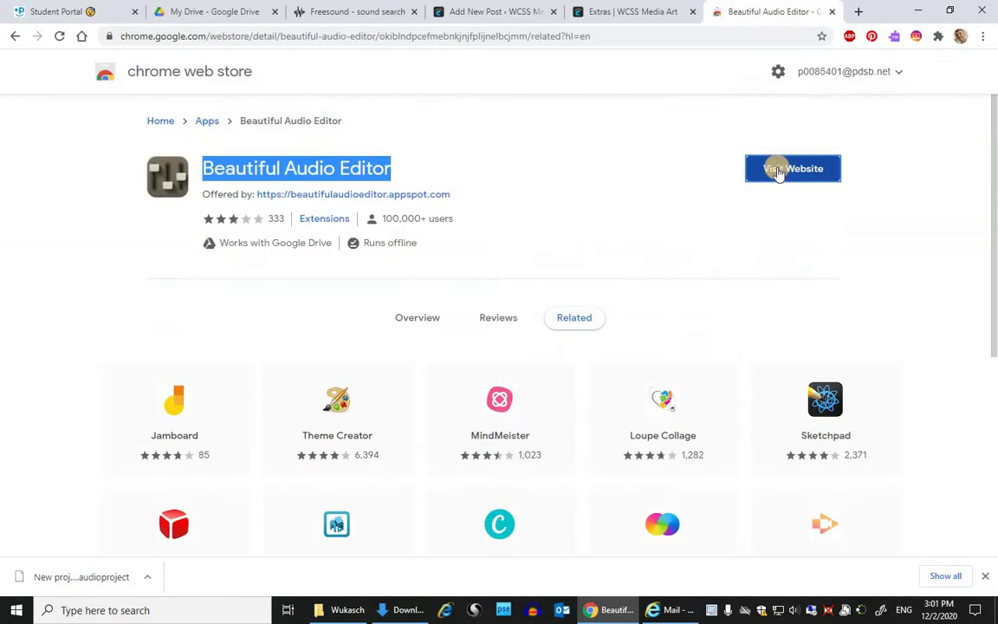
Step: Launch the editor, dismiss the Google Drive new-project notice, and look over the File menu
click(794, 170)
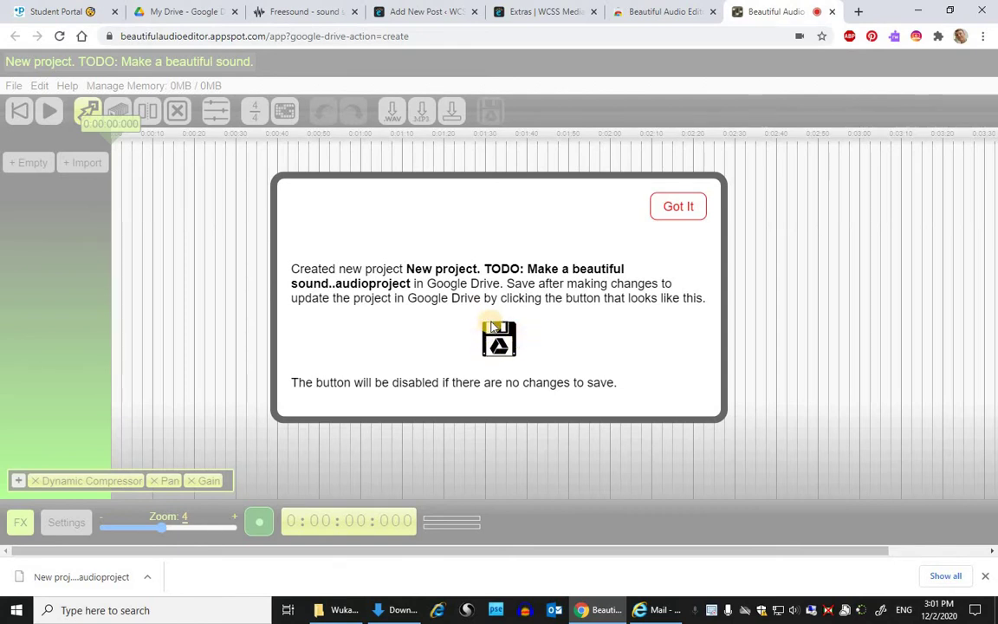
click(676, 208)
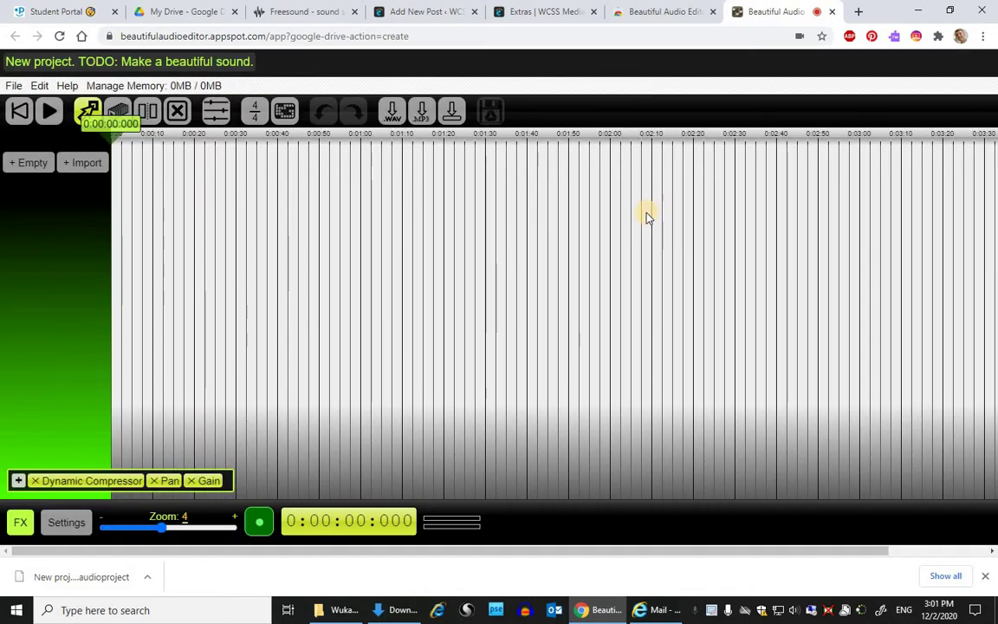
click(491, 109)
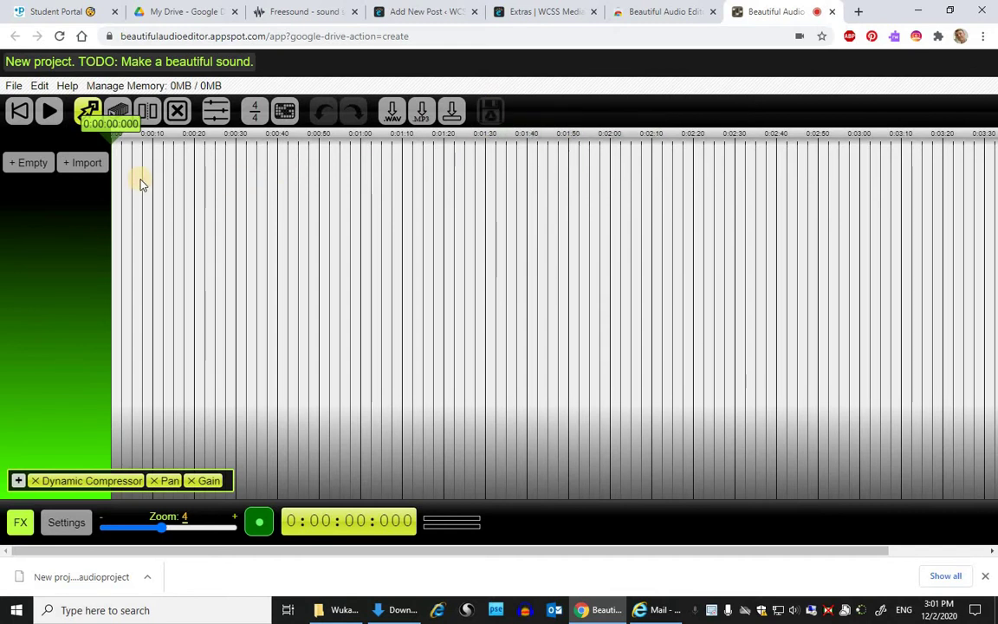
click(17, 87)
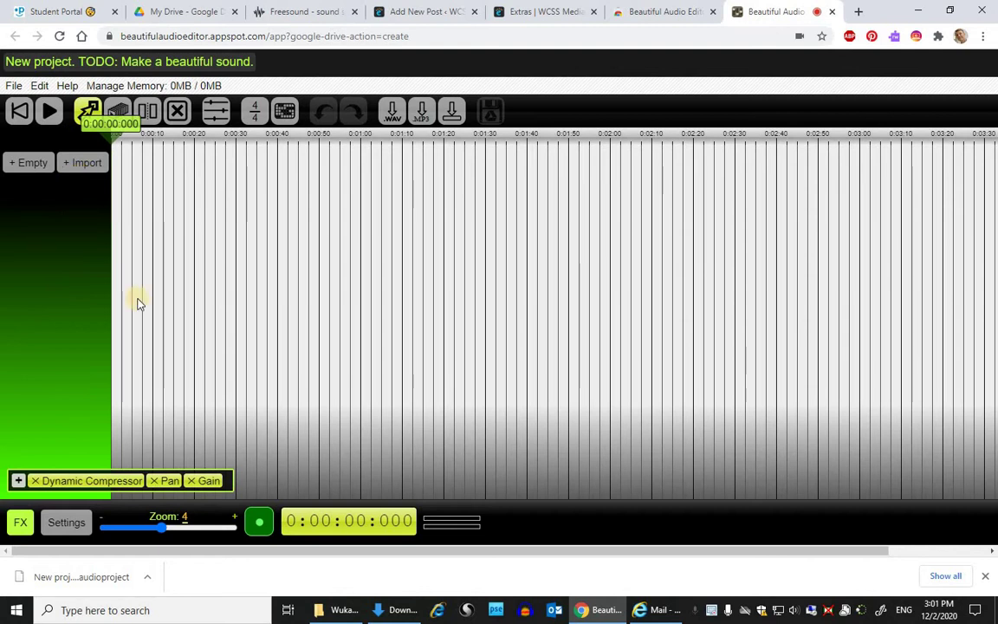
Step: Record a roughly 2.4-second clip onto a New Recording track
click(261, 523)
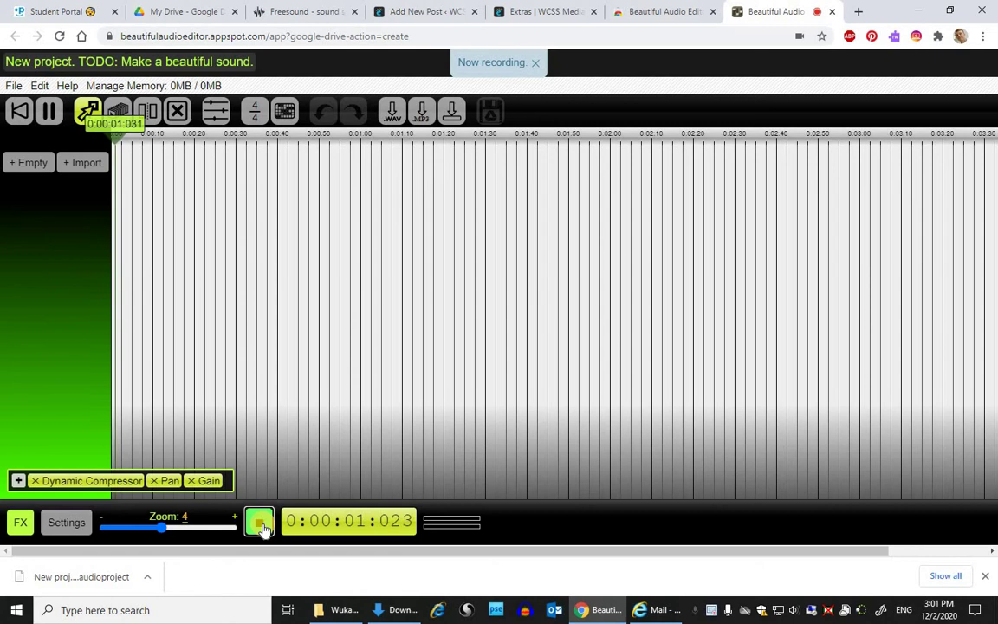
click(262, 525)
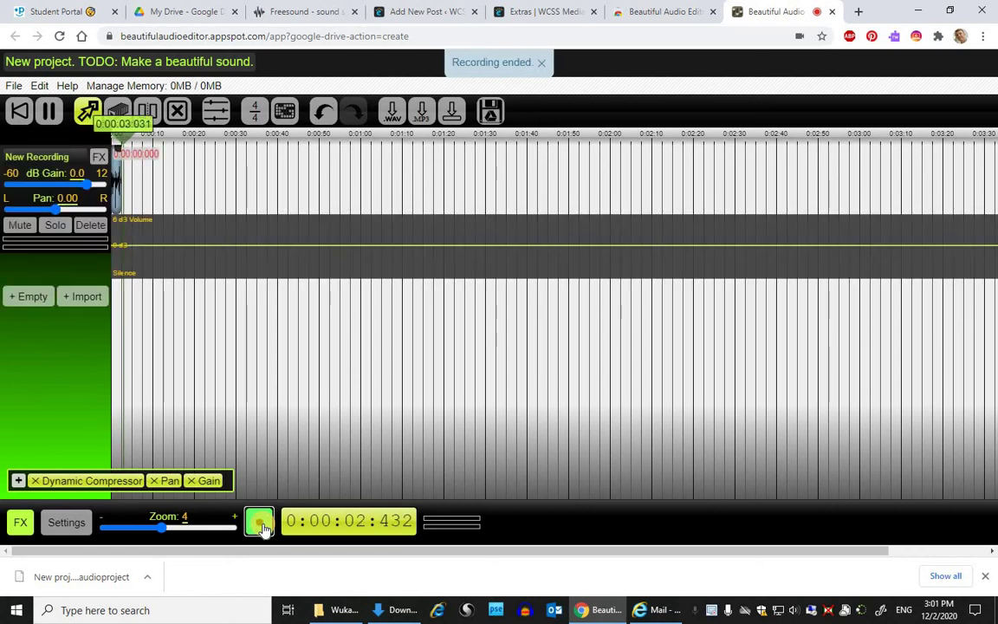
click(50, 111)
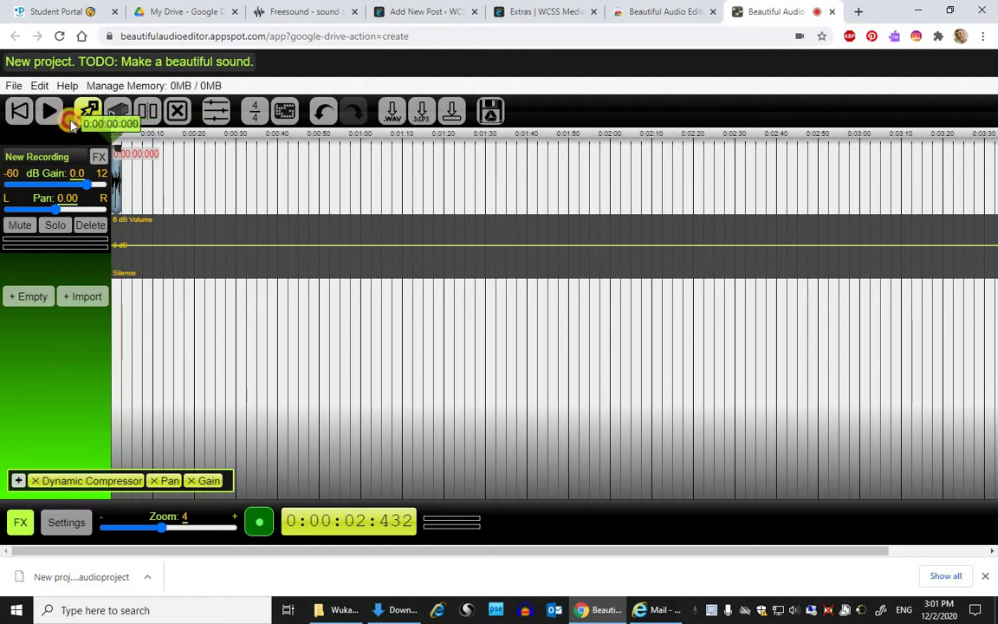
Step: Rewind to 0 and play the recording back twice with the spacebar
click(22, 112)
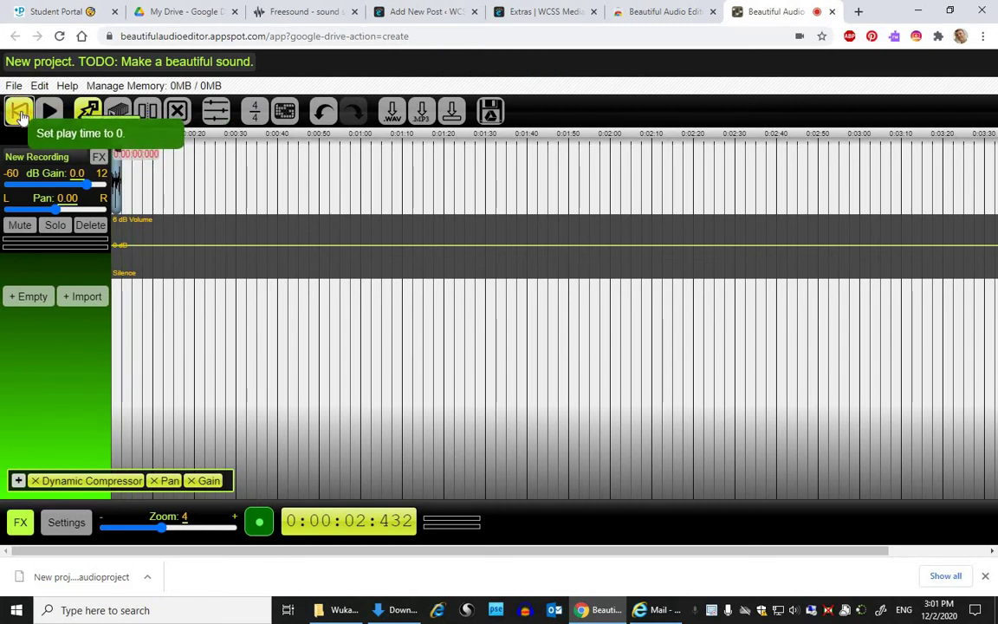
key(space)
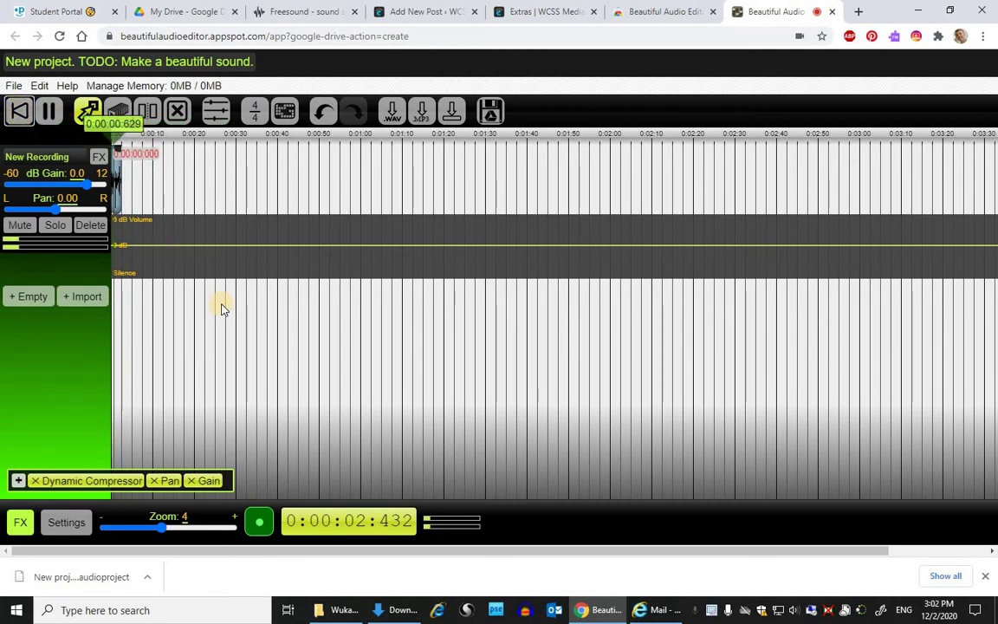
key(space)
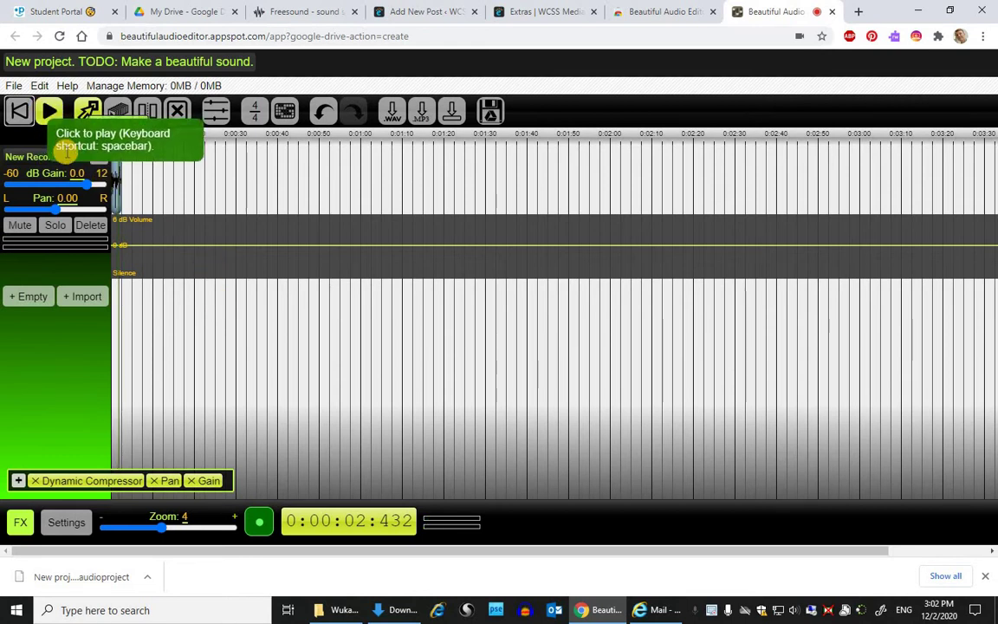
key(space)
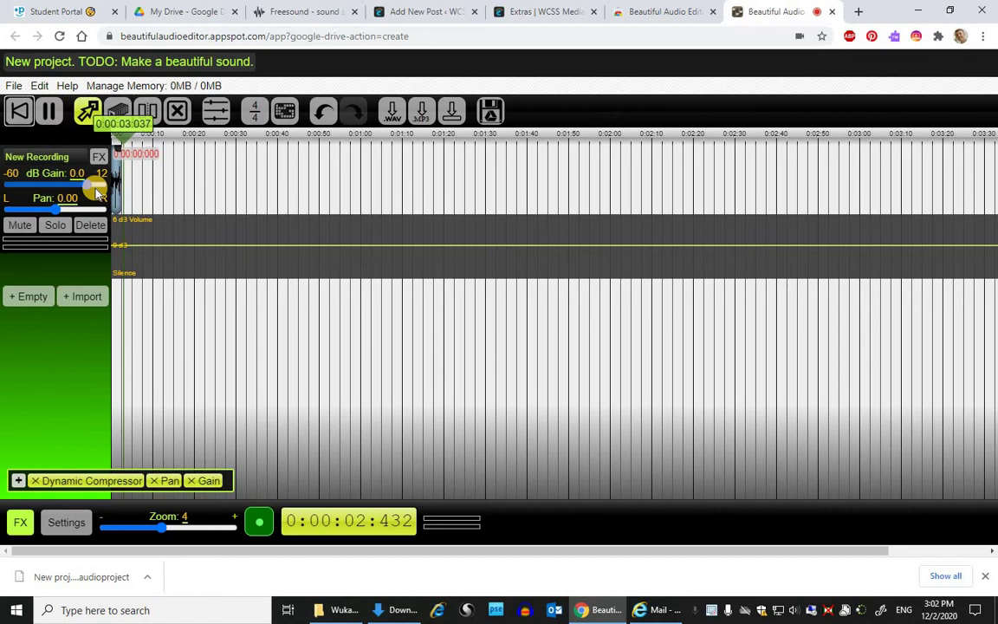
key(space)
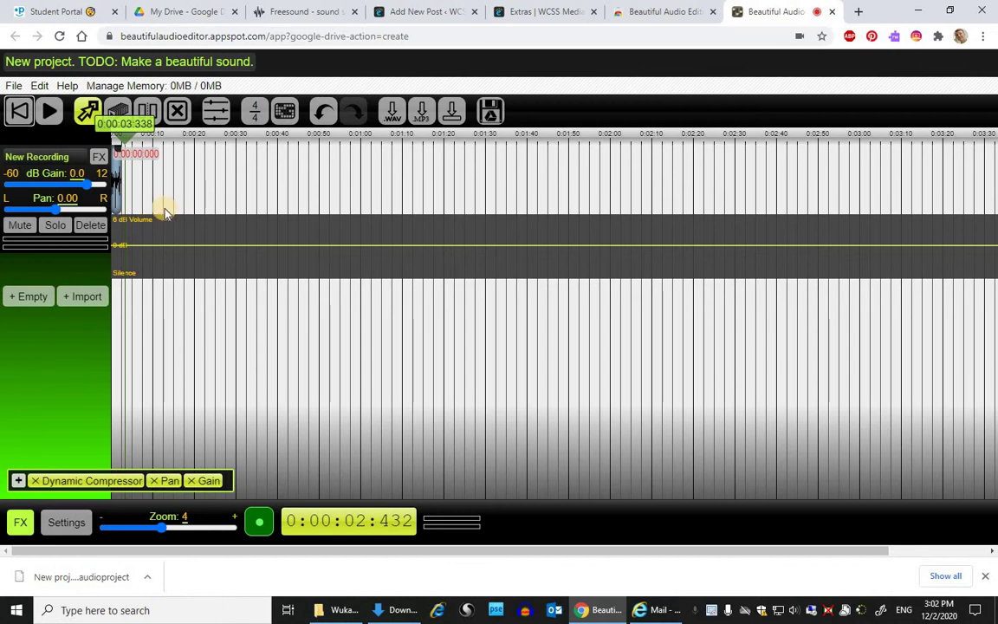
Step: Bring up Import Audio, then switch to the Freesound 'metal clang' results
click(82, 299)
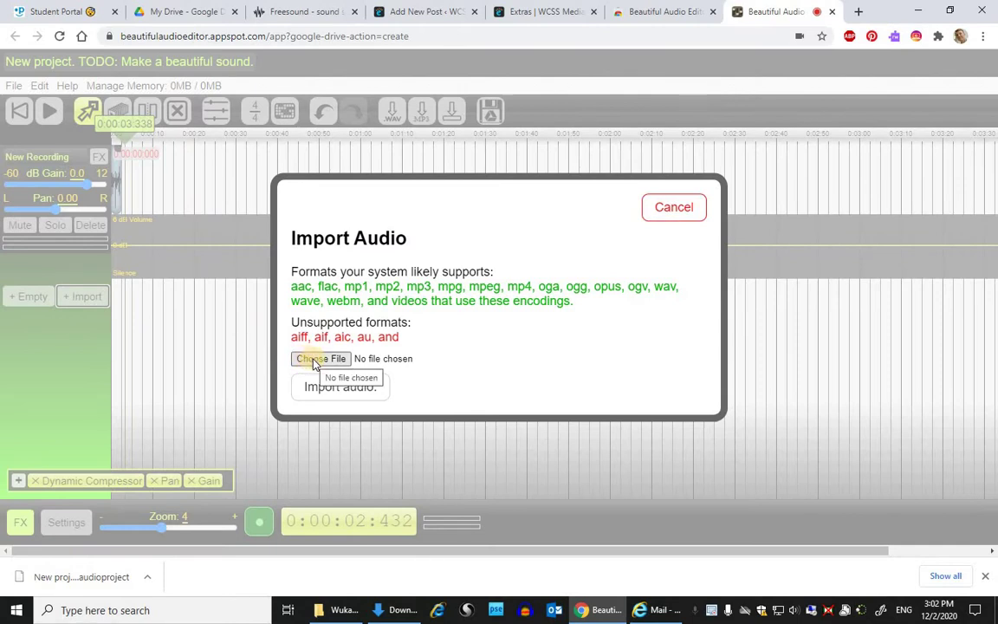
click(285, 11)
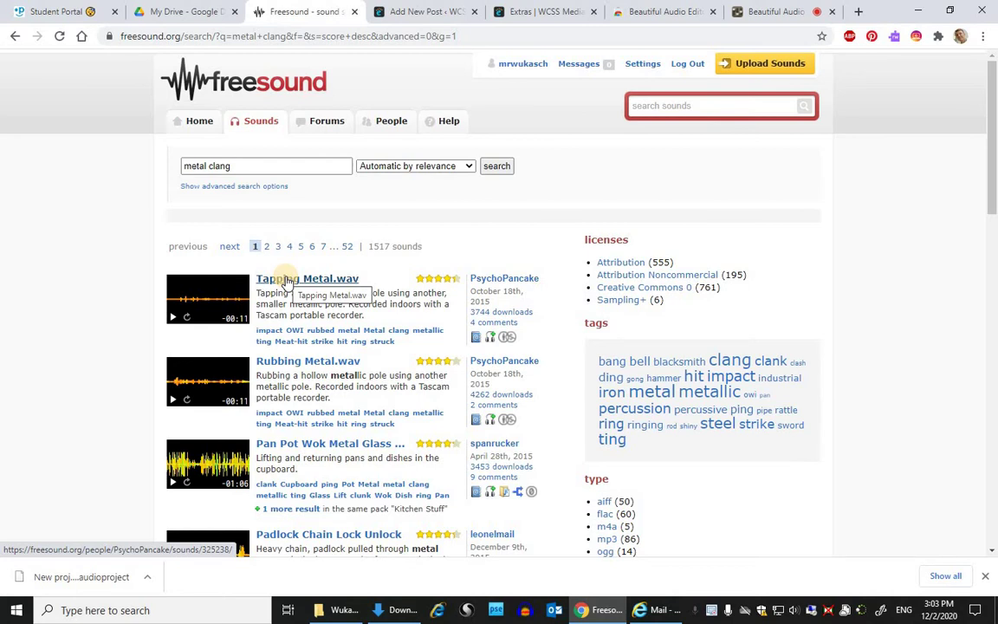
Step: Download Tapping Metal.wav from Freesound and show the 1.51 MB file in Downloads
click(286, 282)
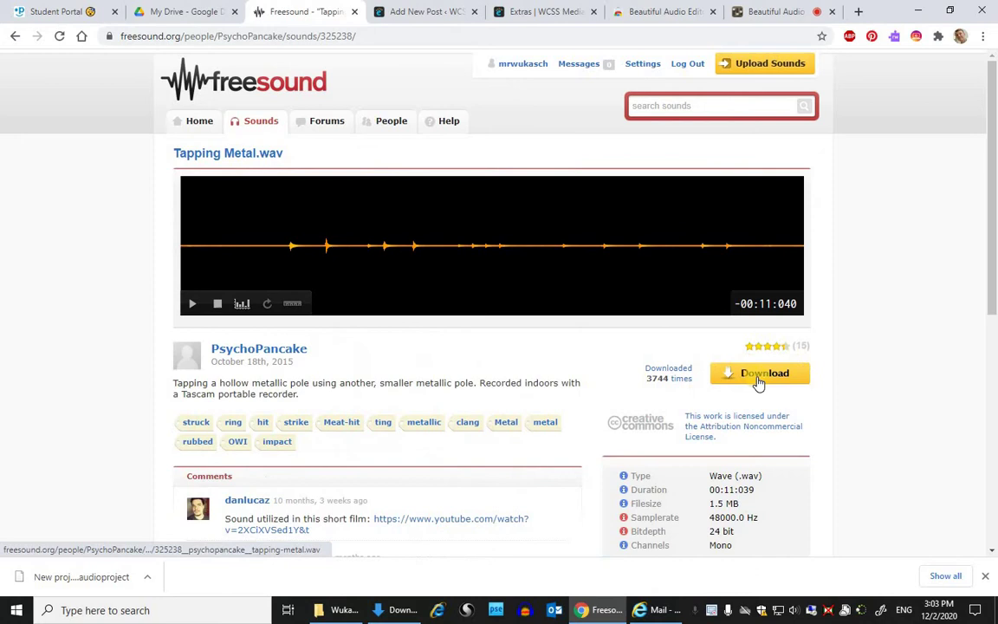
click(756, 380)
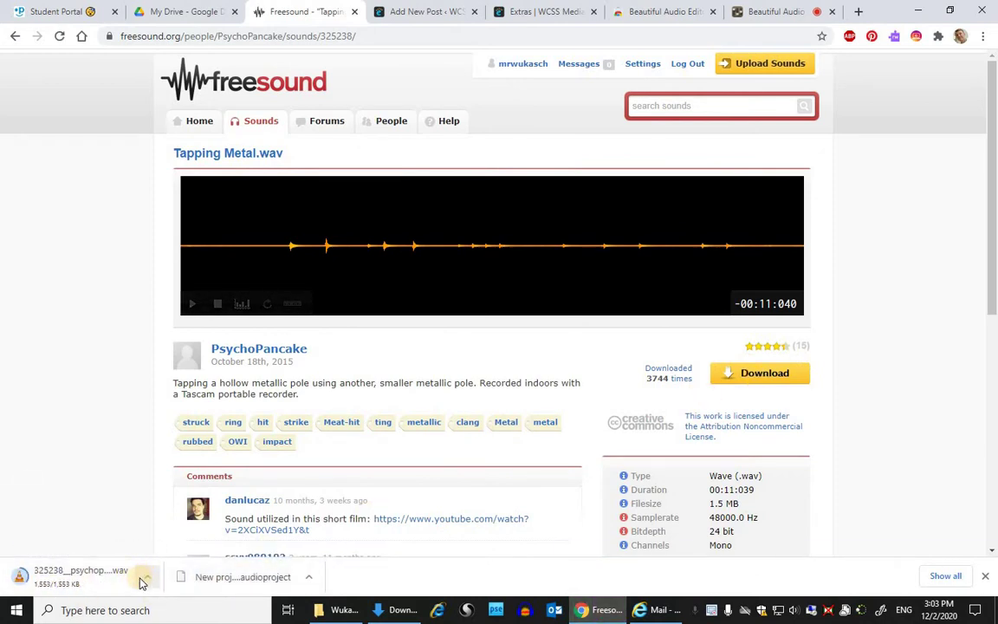
click(149, 577)
click(177, 529)
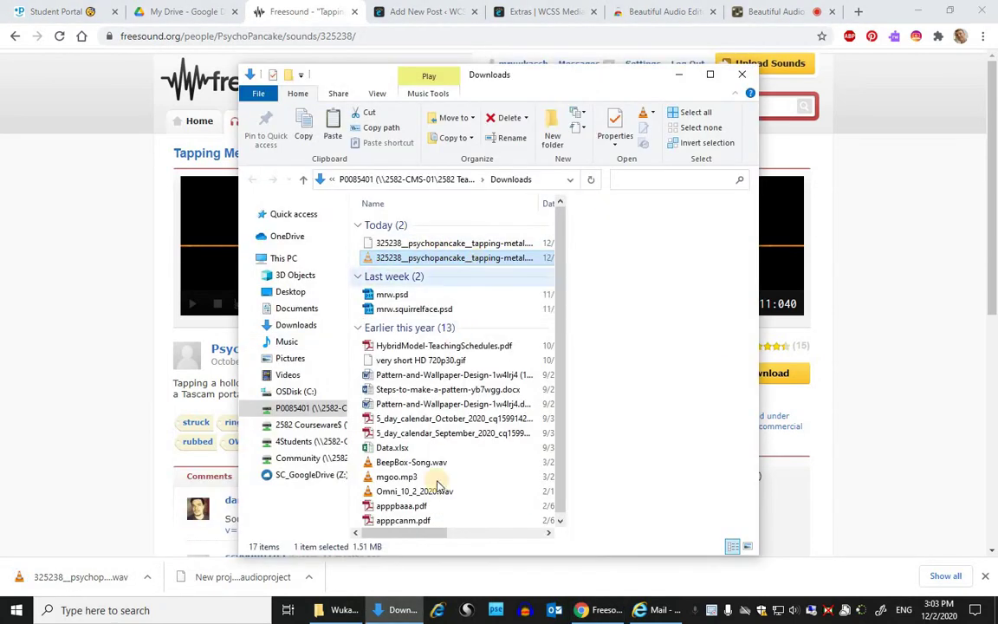
Step: Browse 4Students > IN > Media Art > 2 - Sound Scene into the personal sound folder
click(295, 443)
double_click(395, 257)
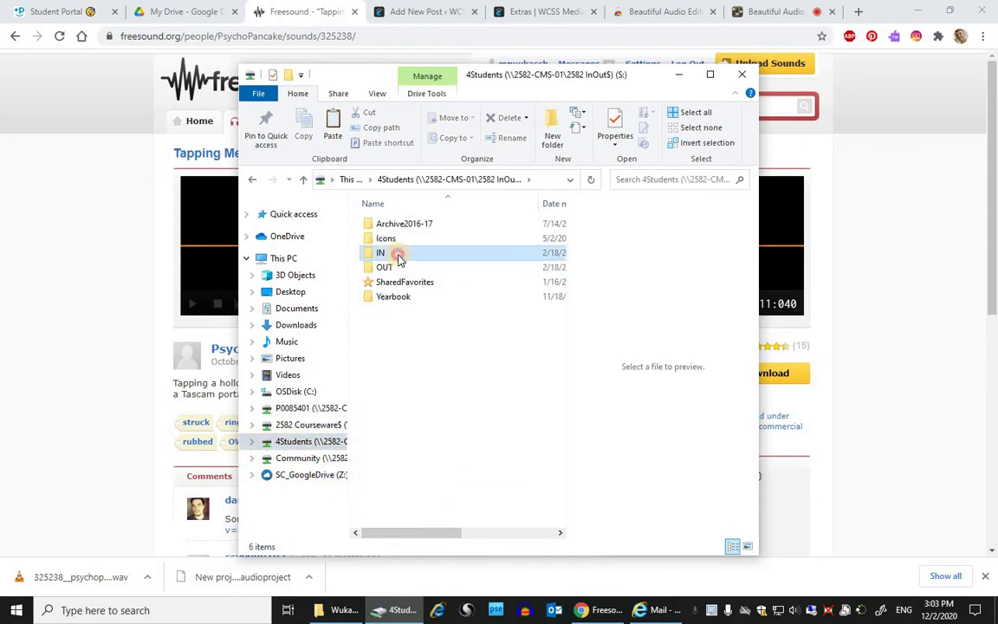
scroll(450, 344, down, 11)
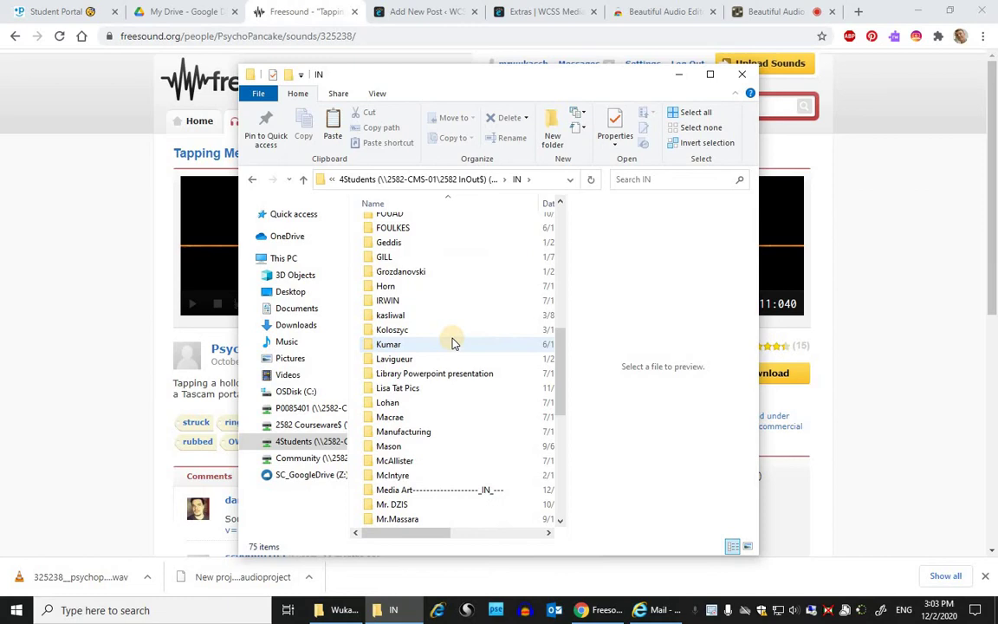
double_click(452, 403)
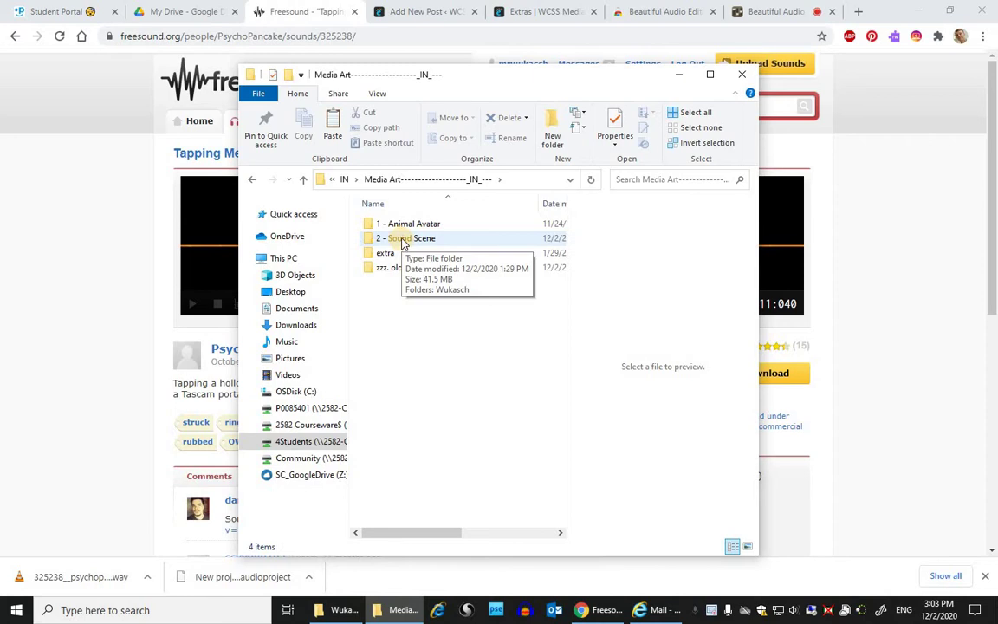
double_click(401, 239)
double_click(395, 225)
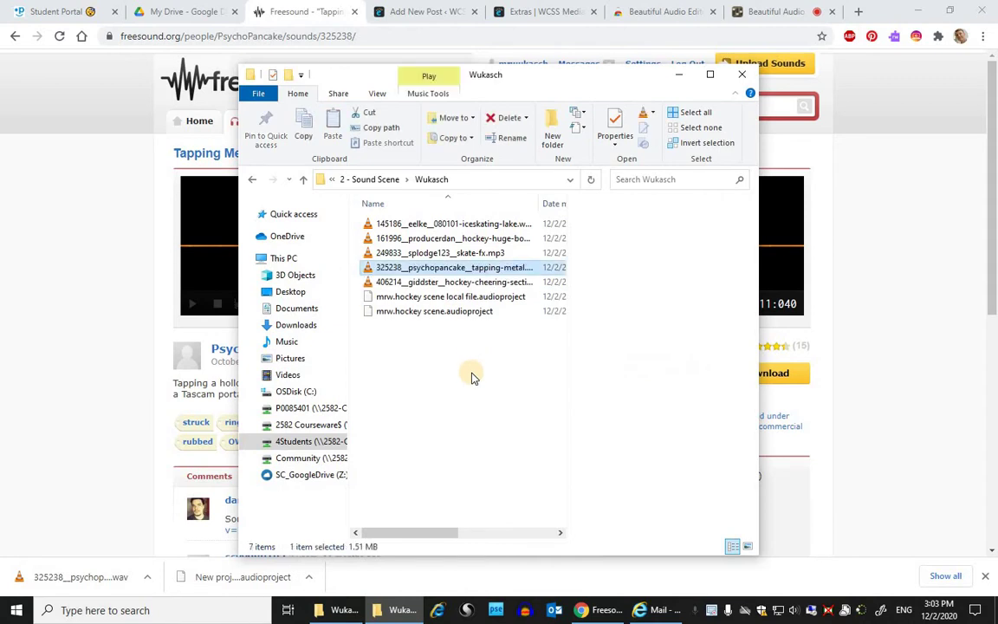
Step: Import the 161996 hockey body-check hit wav as a new track
click(768, 11)
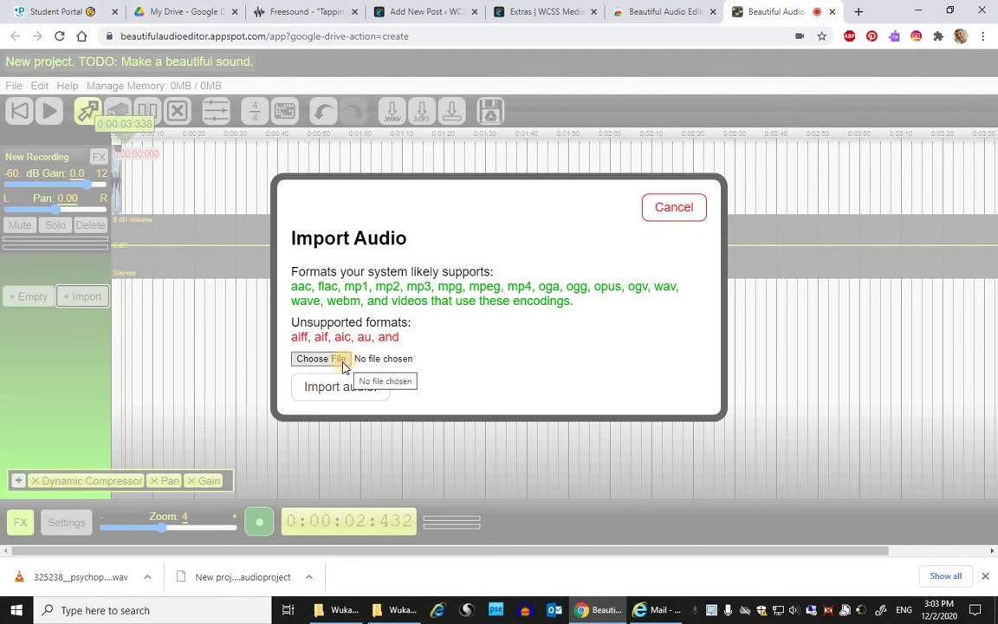
click(312, 359)
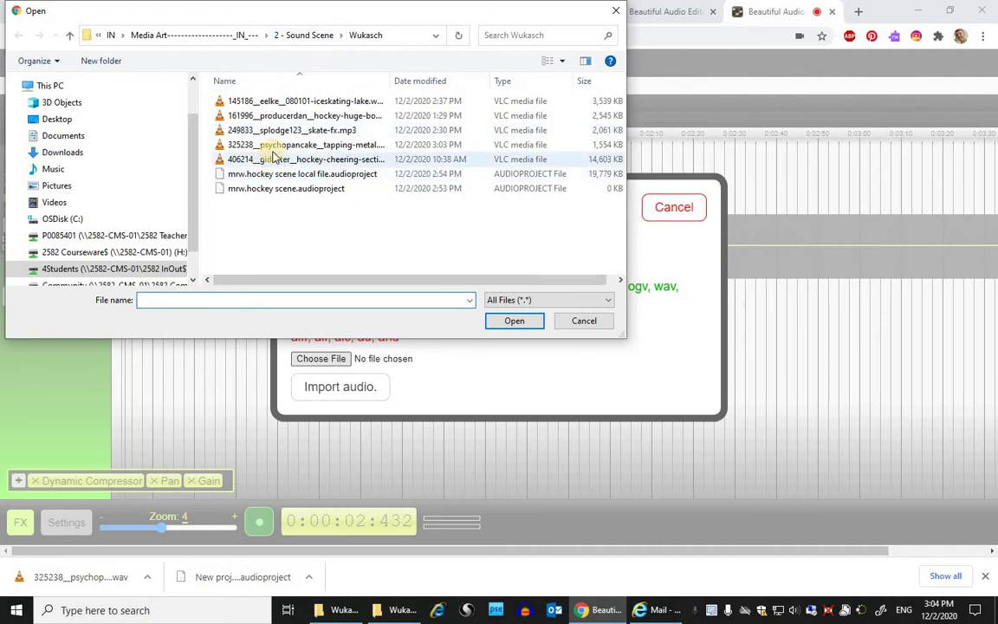
click(295, 116)
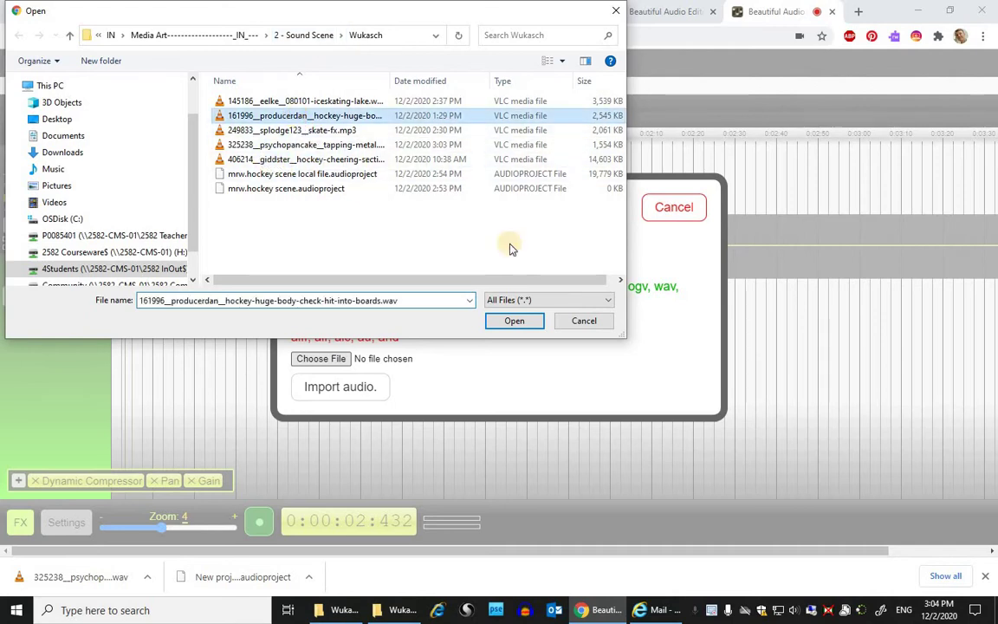
click(515, 320)
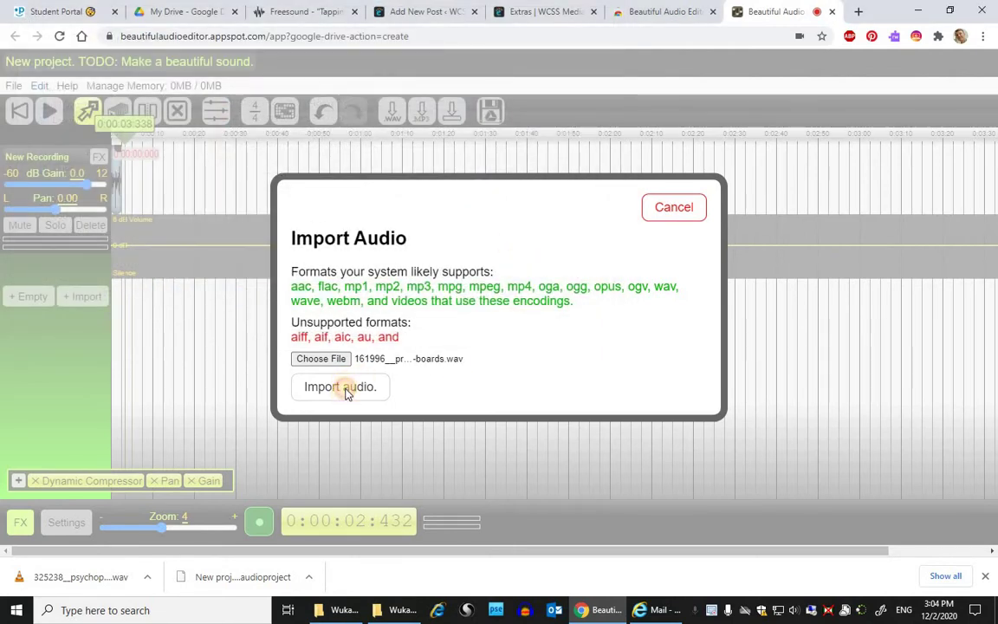
click(341, 387)
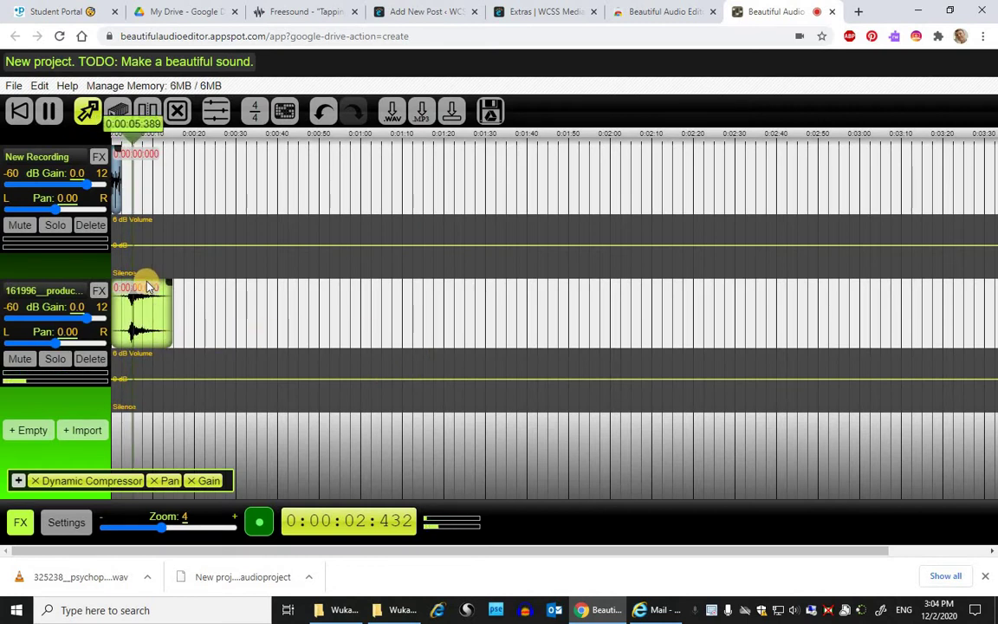
click(137, 325)
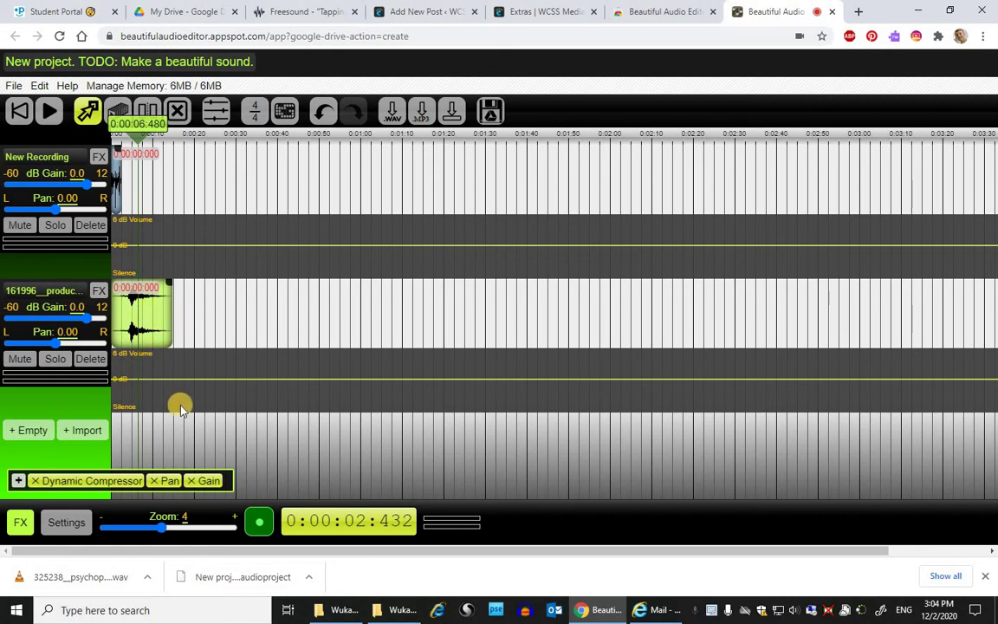
Step: Import the 145186 iceskating-lake.wav recording as a third track
click(65, 438)
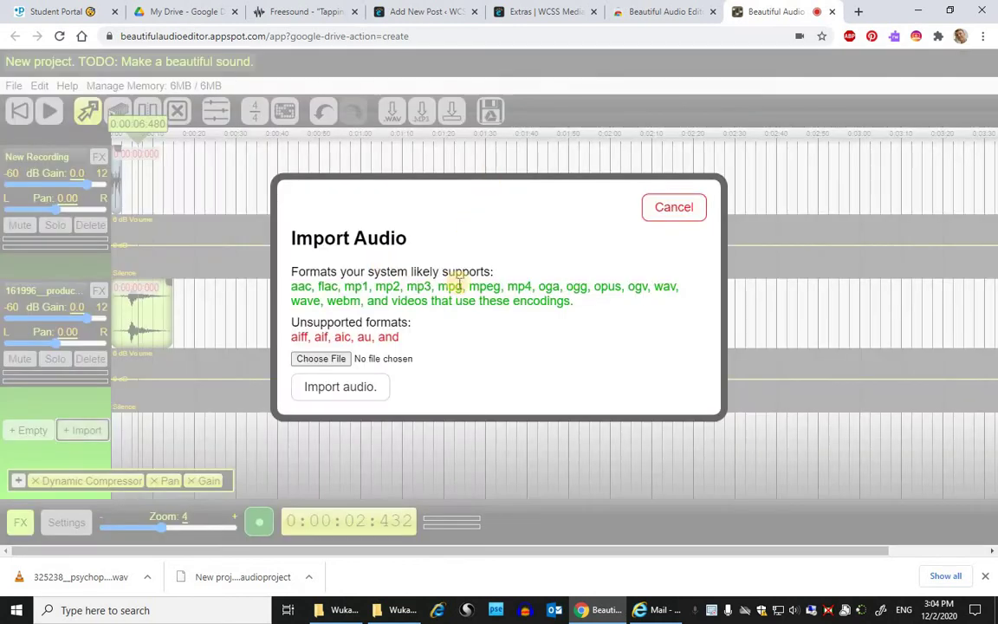
click(318, 357)
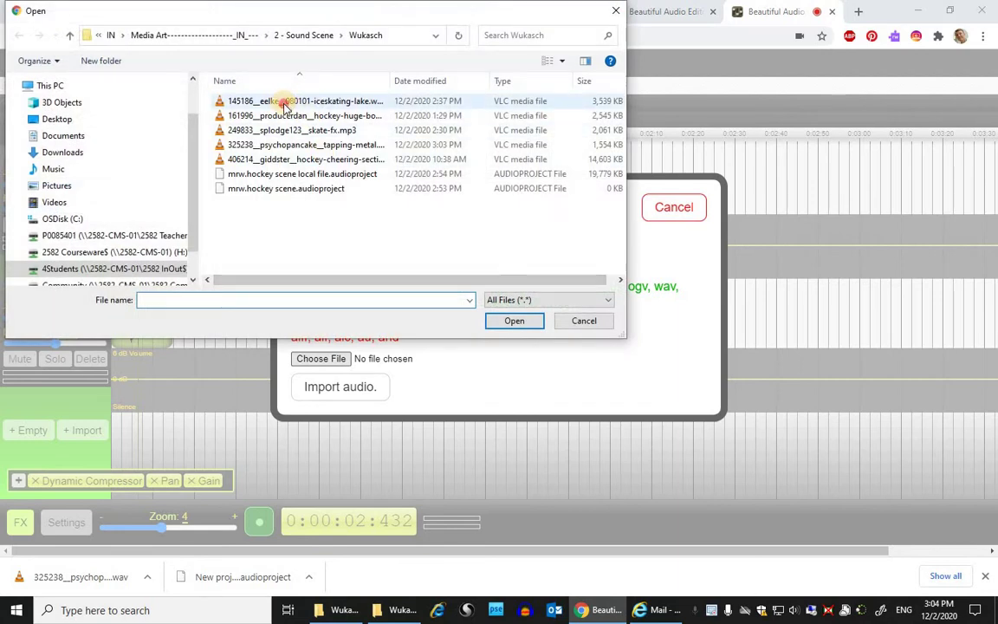
click(233, 102)
click(514, 320)
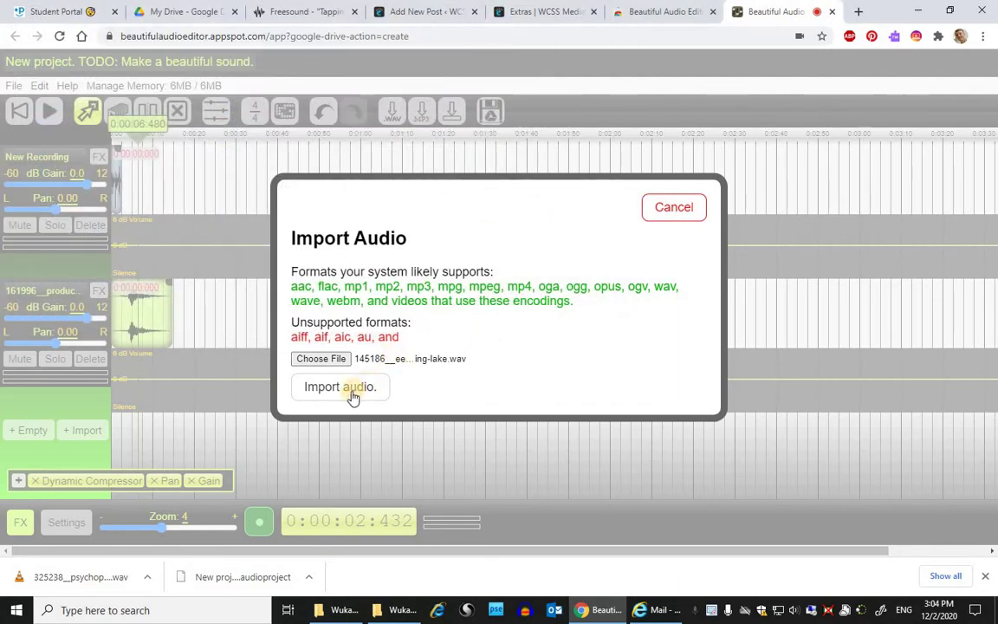
click(356, 390)
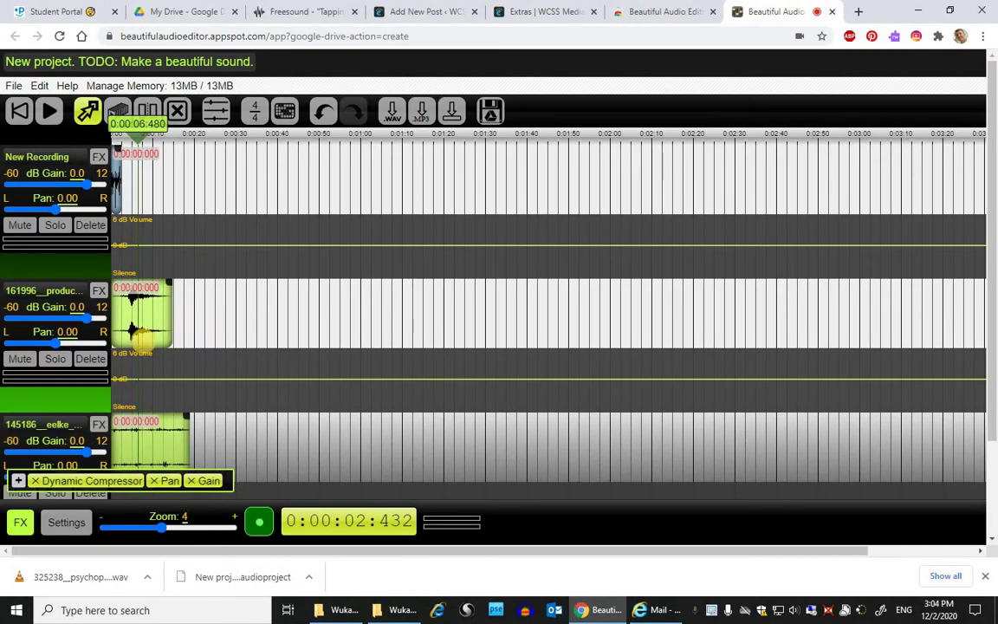
Step: Place the body-check clip at 0:00:01.833 and the ice-skating clip at 0:00:13.666
click(91, 111)
drag(156, 317, 160, 314)
drag(174, 442, 209, 440)
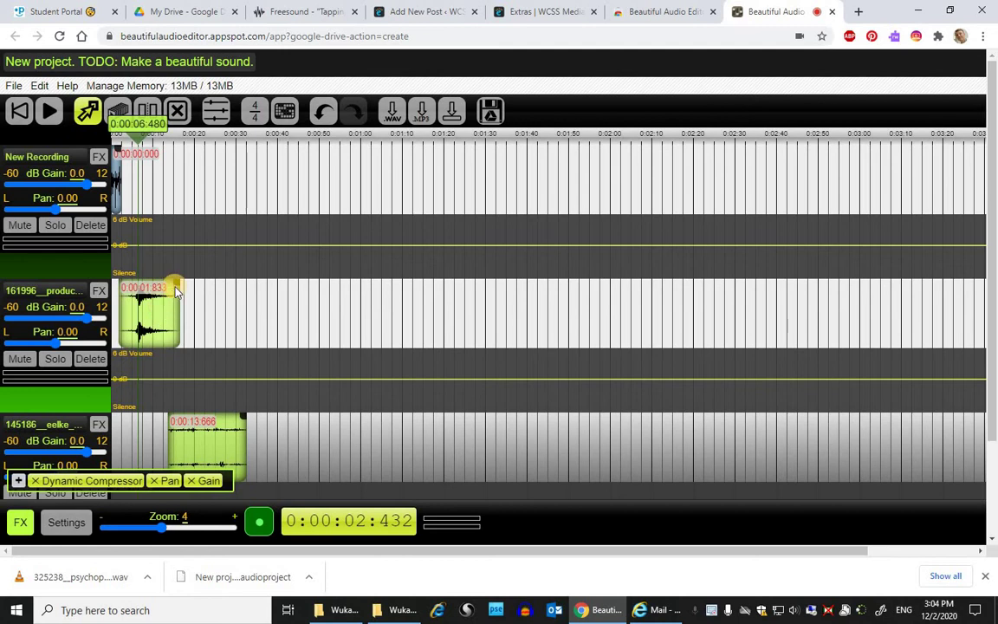
Step: Stretch and trim the body-check clip's end, previewing until the hit stays short
drag(177, 288, 184, 288)
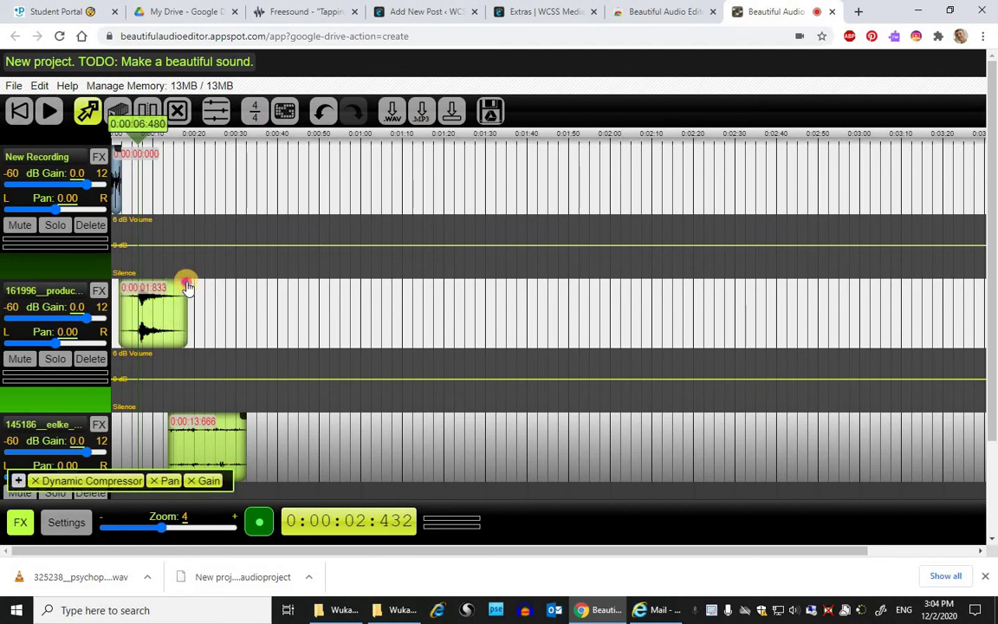
drag(187, 286, 320, 285)
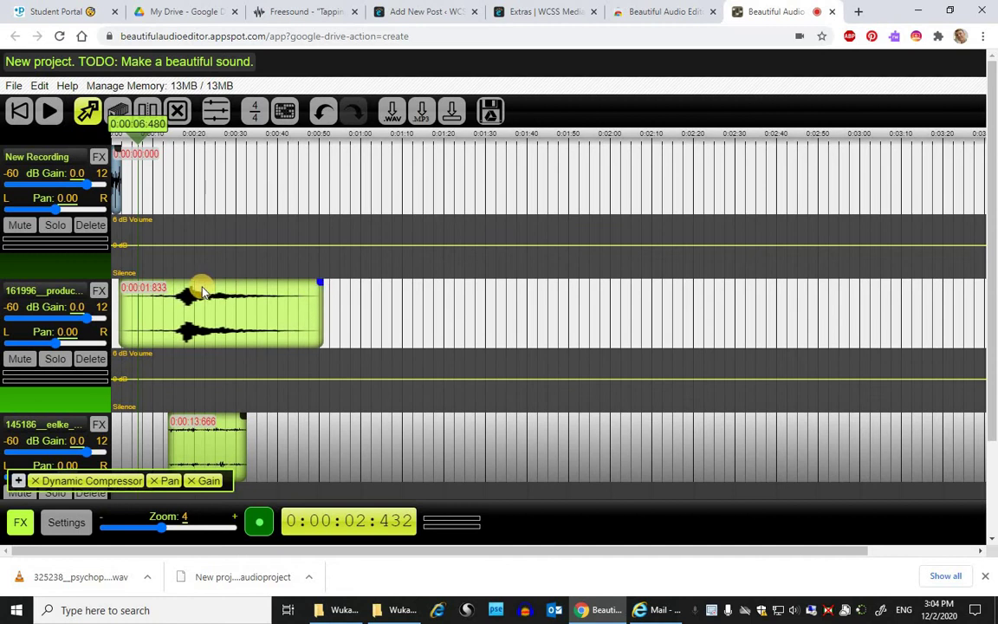
key(space)
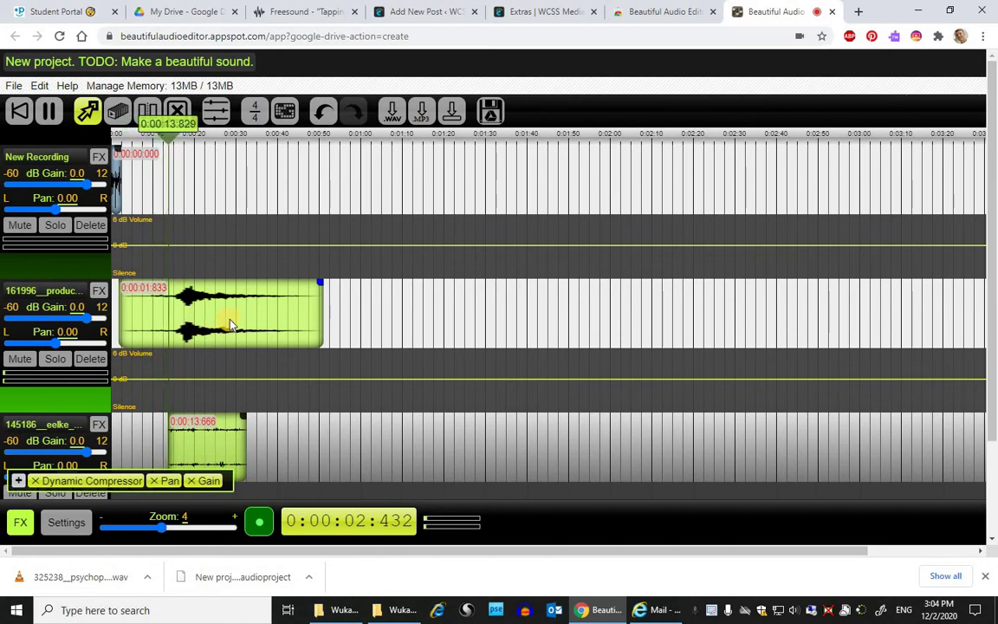
key(space)
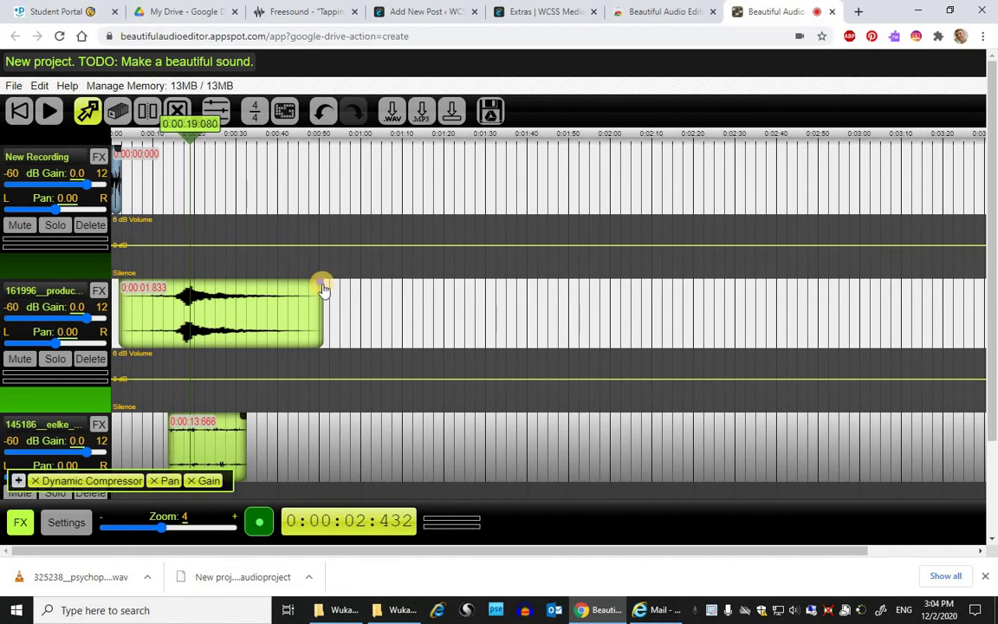
drag(319, 288, 163, 288)
key(space)
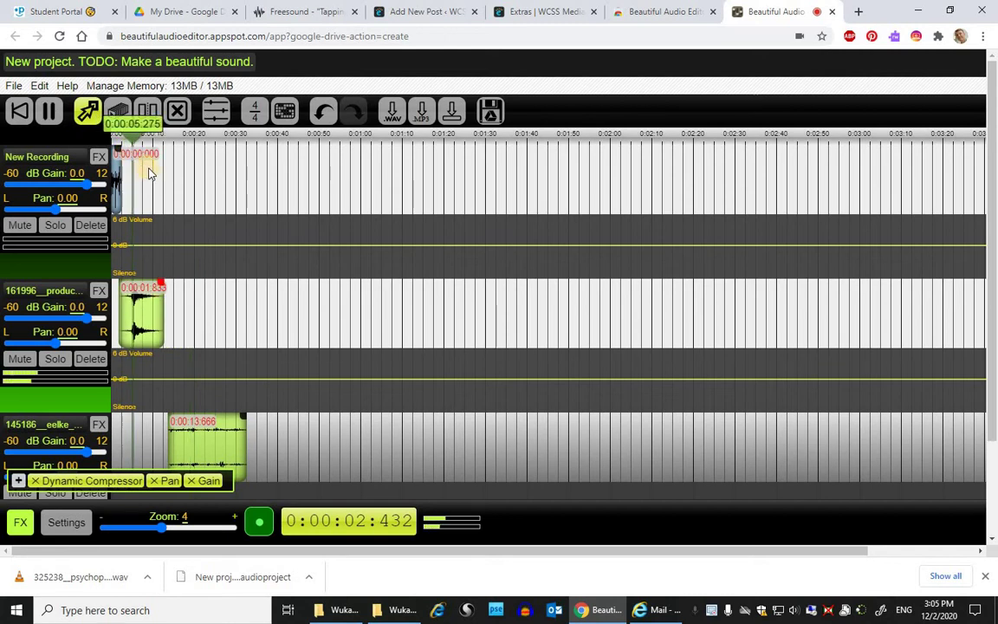
key(space)
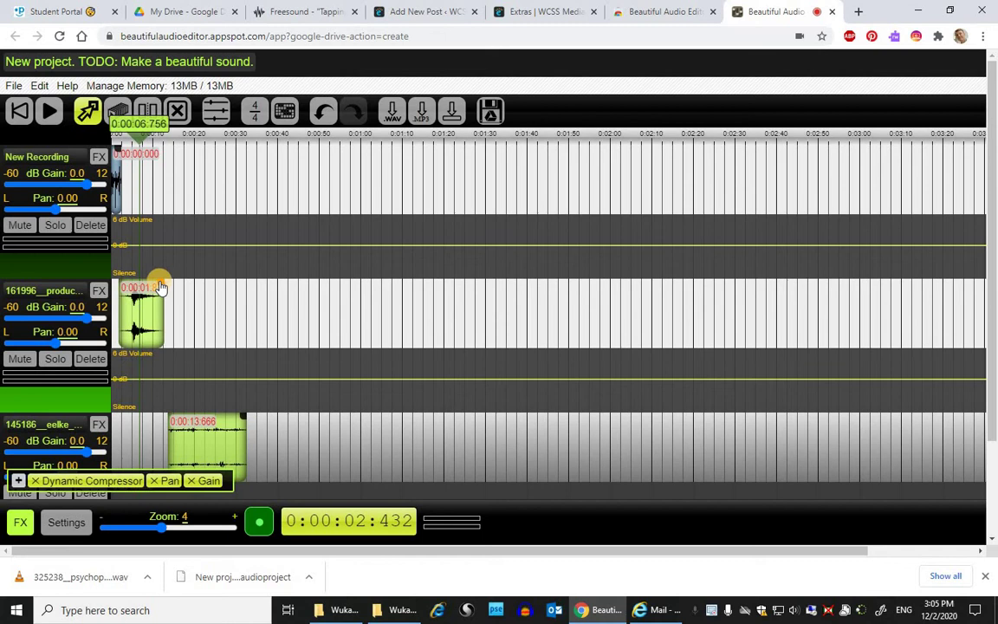
drag(156, 280, 210, 312)
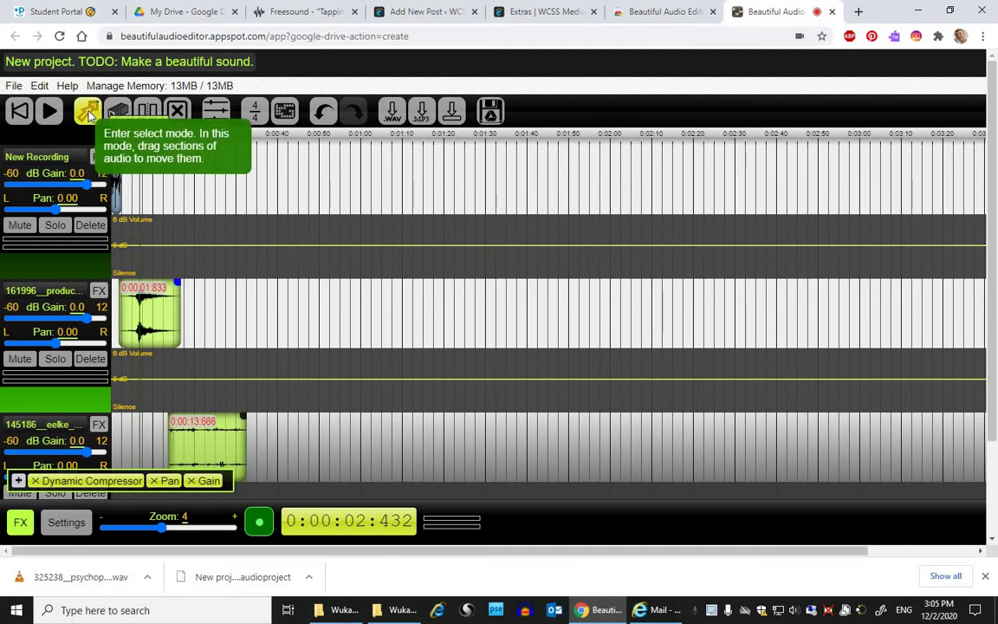
Step: Start the hit at 0:00:05.833 and add copies at 0:00:20.763 and 0:00:35.694
click(152, 308)
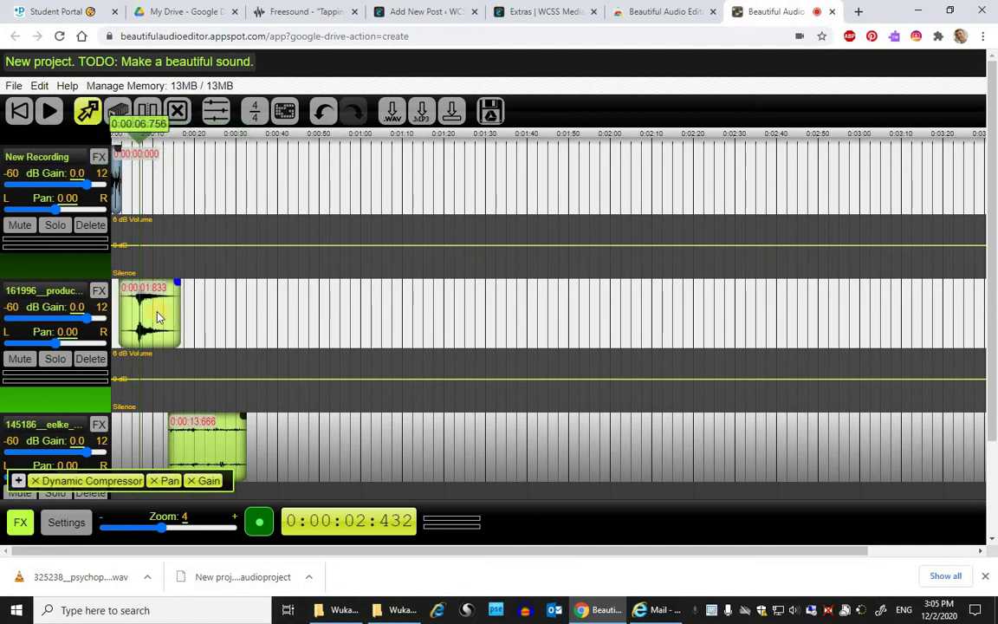
mouse_move(155, 315)
mouse_down()
mouse_move(194, 312)
mouse_move(172, 315)
mouse_up()
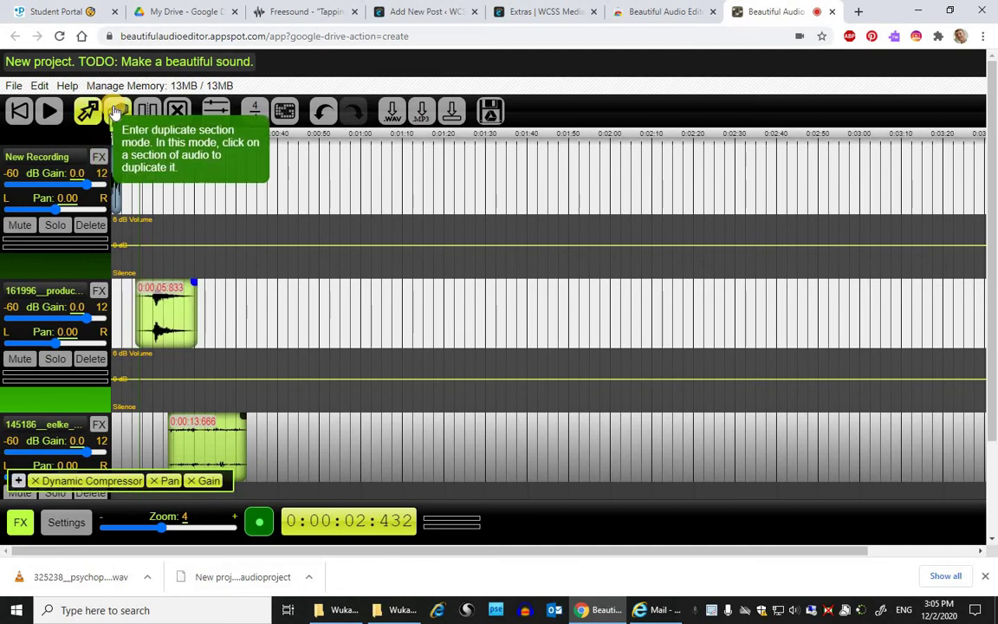
click(118, 111)
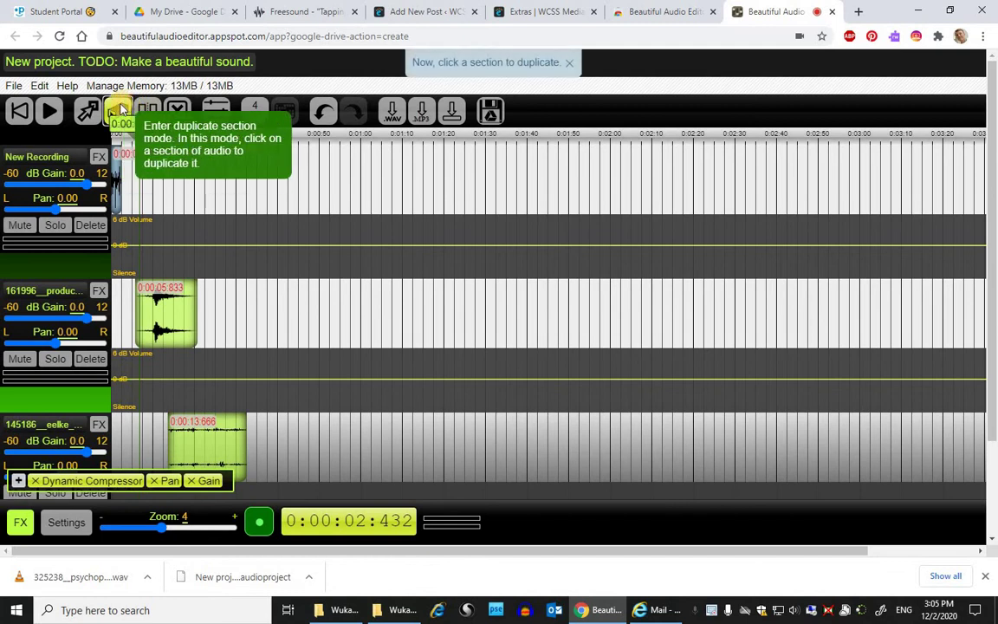
click(165, 317)
click(232, 312)
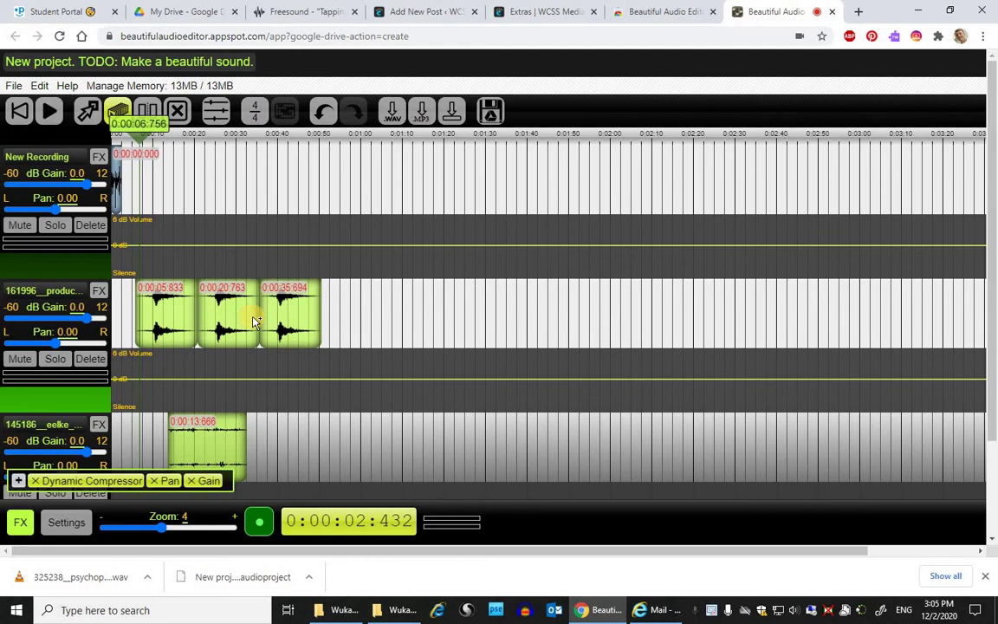
Step: Split off the 0:00:26.550–0:00:26.887 span of the ice-skating track and delete it
click(149, 111)
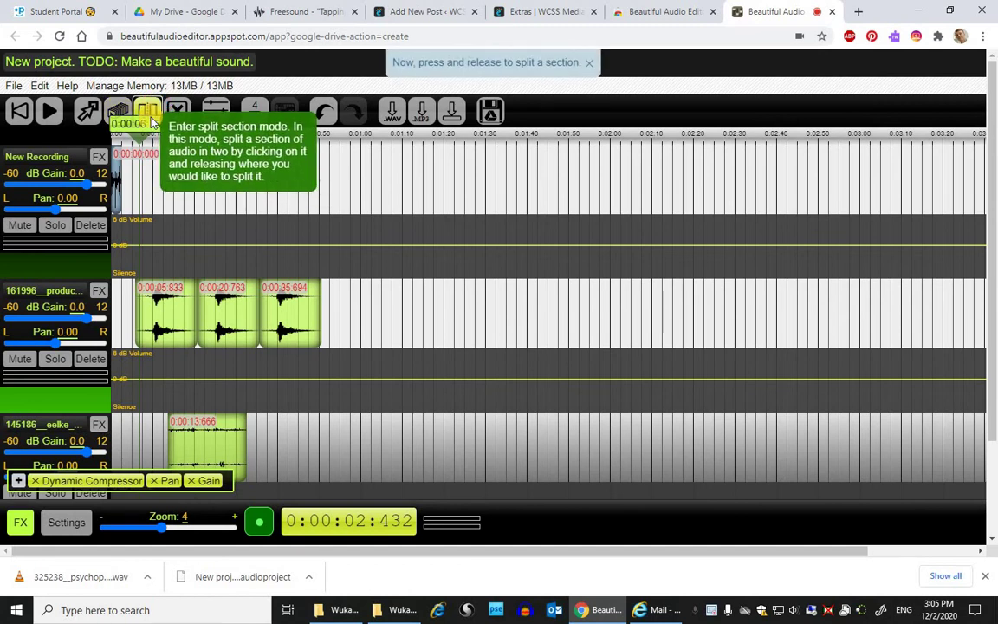
drag(163, 532, 349, 516)
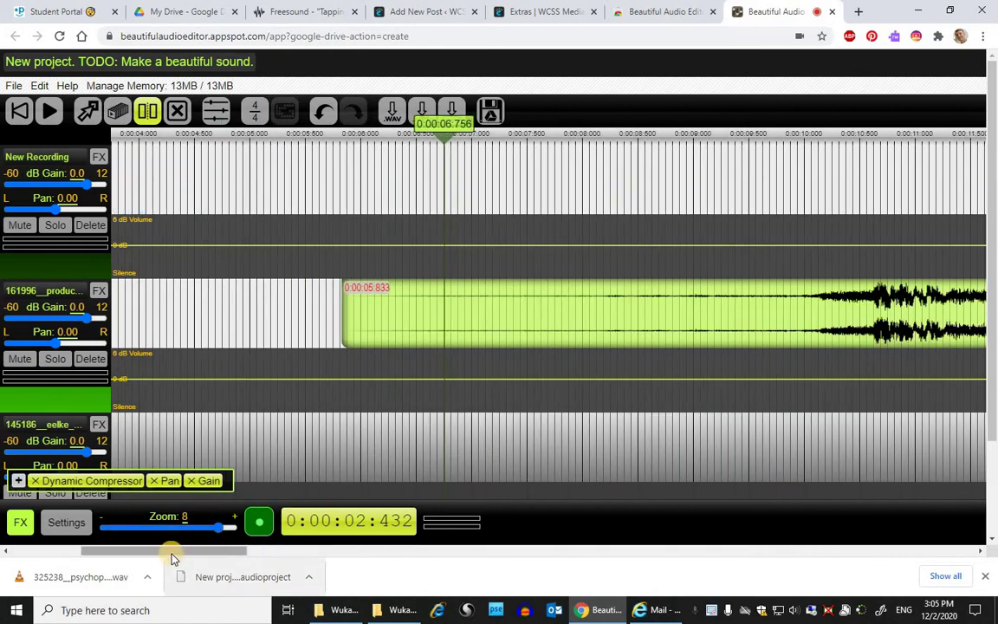
drag(199, 550, 539, 553)
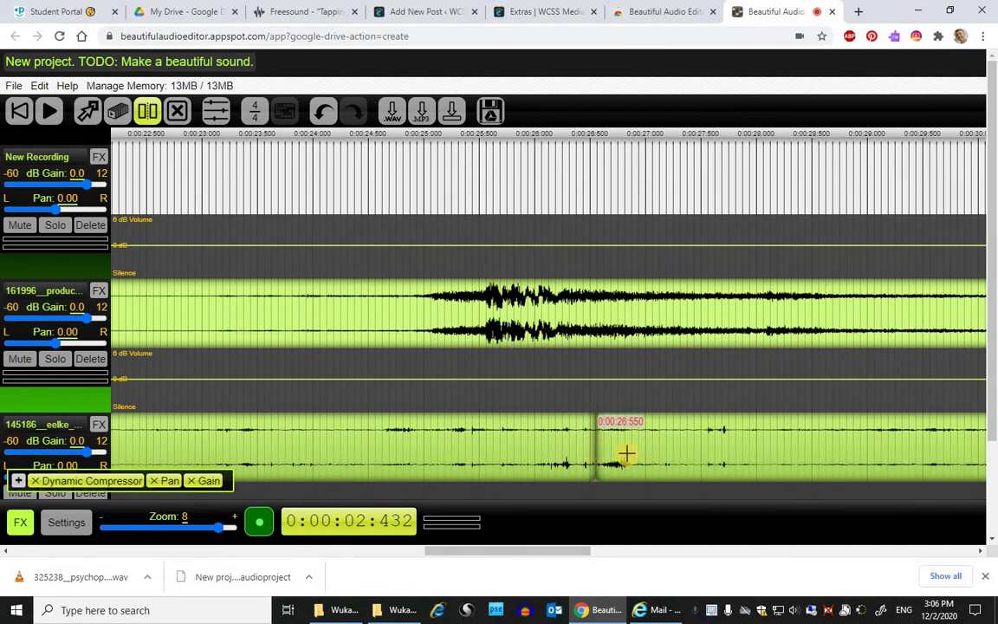
click(631, 451)
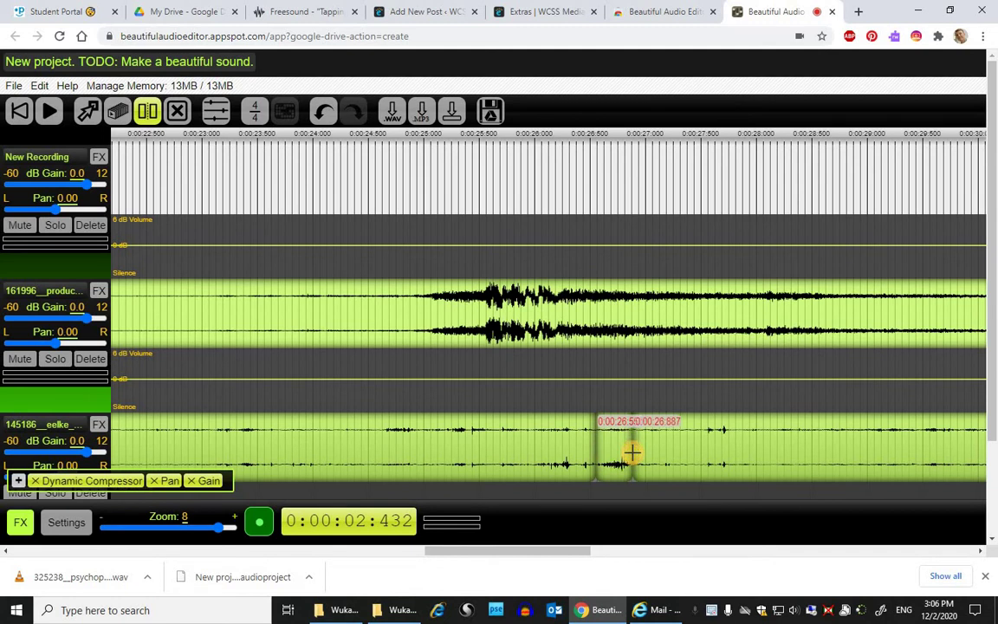
click(176, 113)
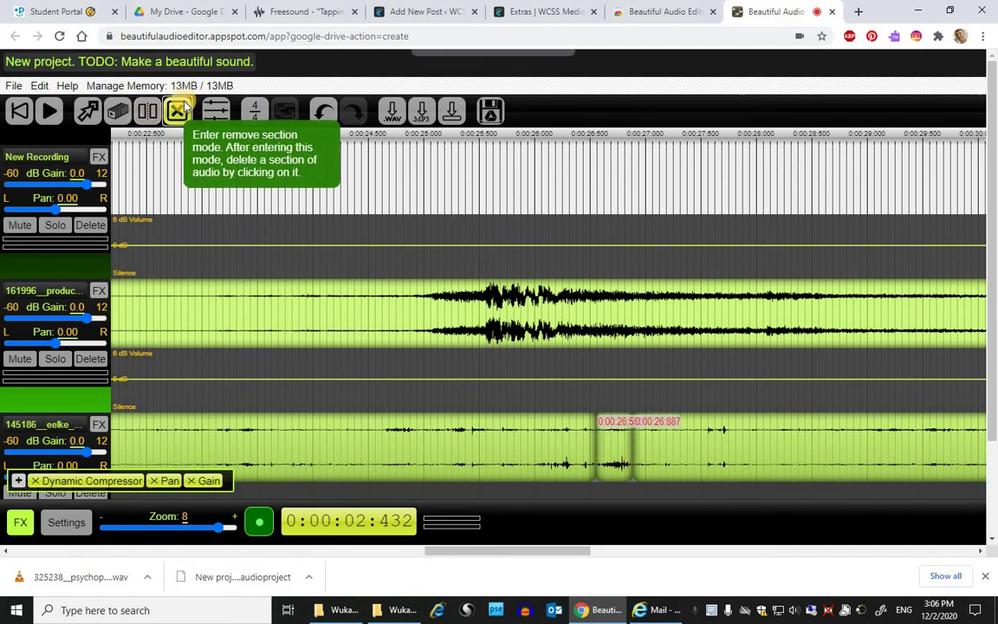
click(614, 449)
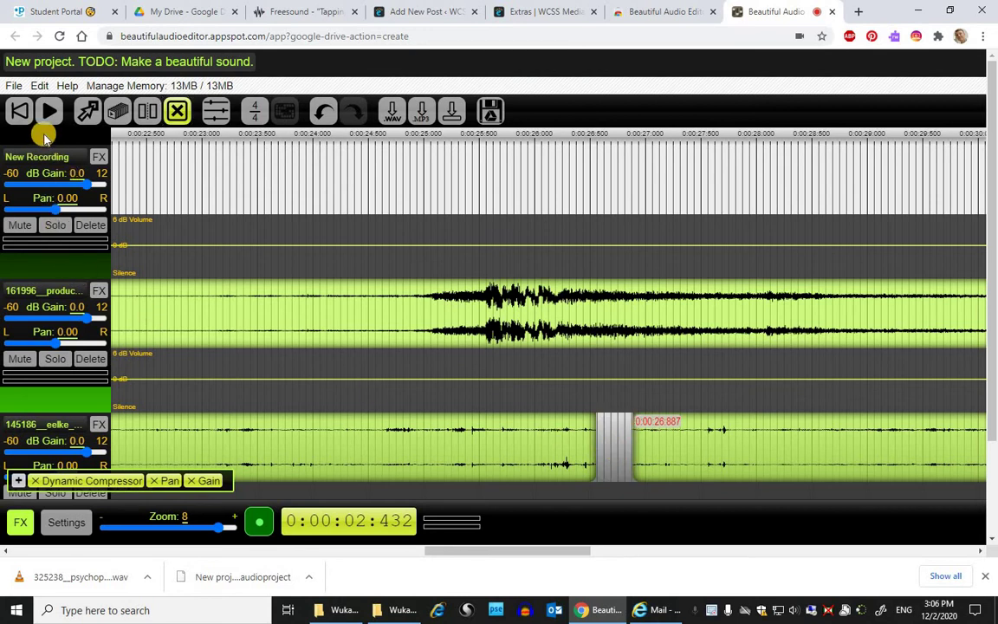
Step: Slide the following ice-skating section left to start at 0:00:26.512
click(97, 112)
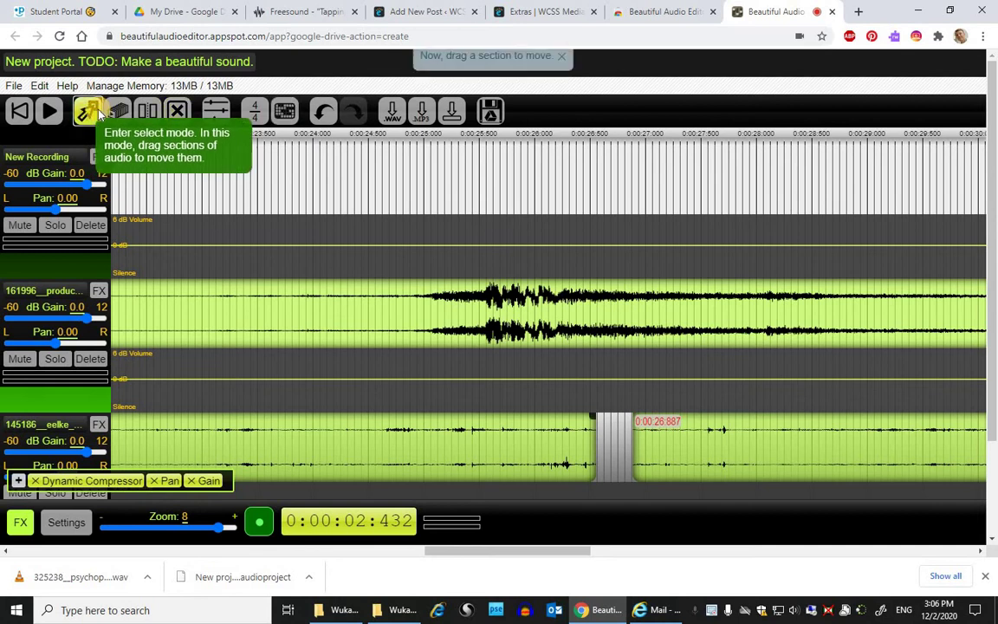
drag(719, 445, 685, 451)
scroll(992, 407, down, 1)
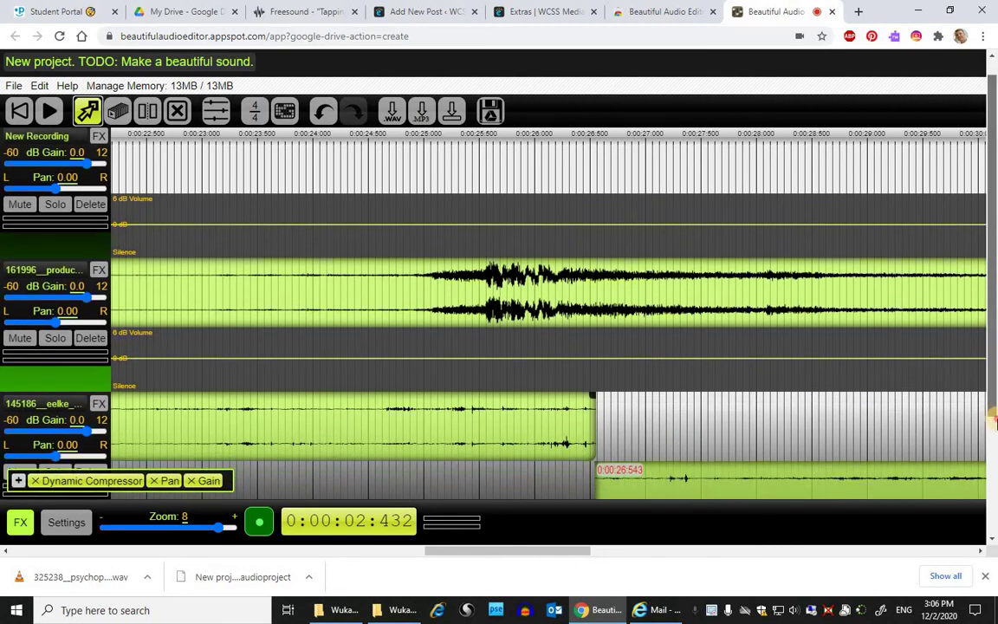
scroll(994, 422, down, 2)
scroll(591, 291, up, 1)
click(598, 329)
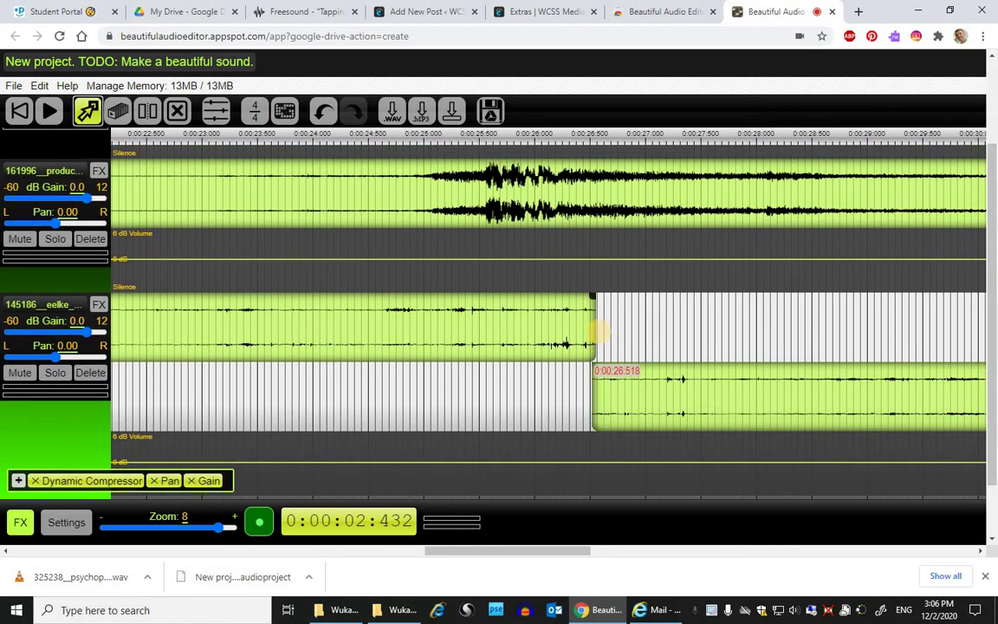
drag(617, 394, 612, 396)
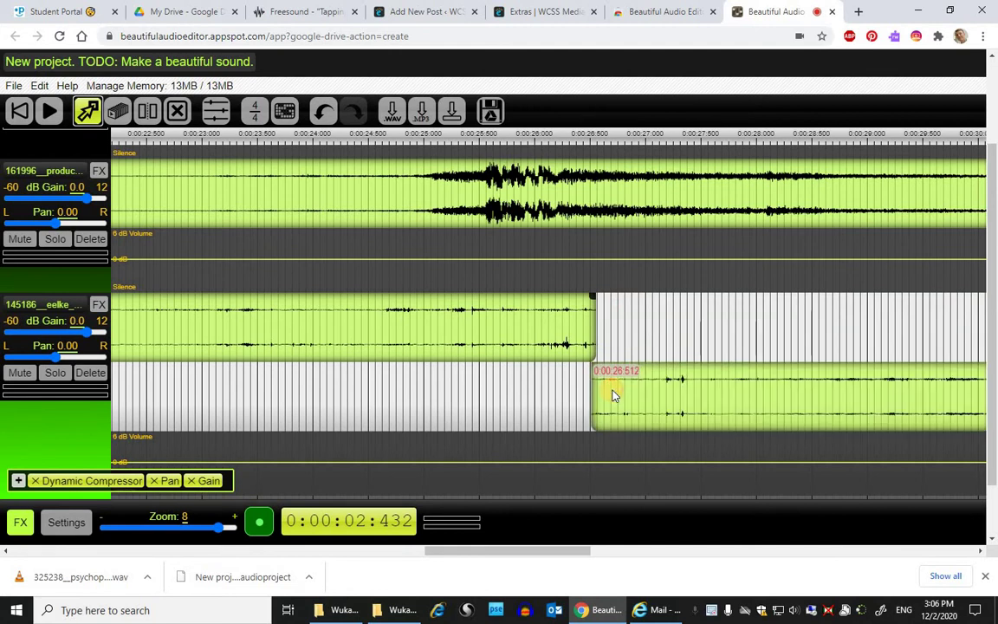
Step: Switch the grid to a 4/4 time signature and set Grid Tempo to 67 in Master Settings
click(220, 111)
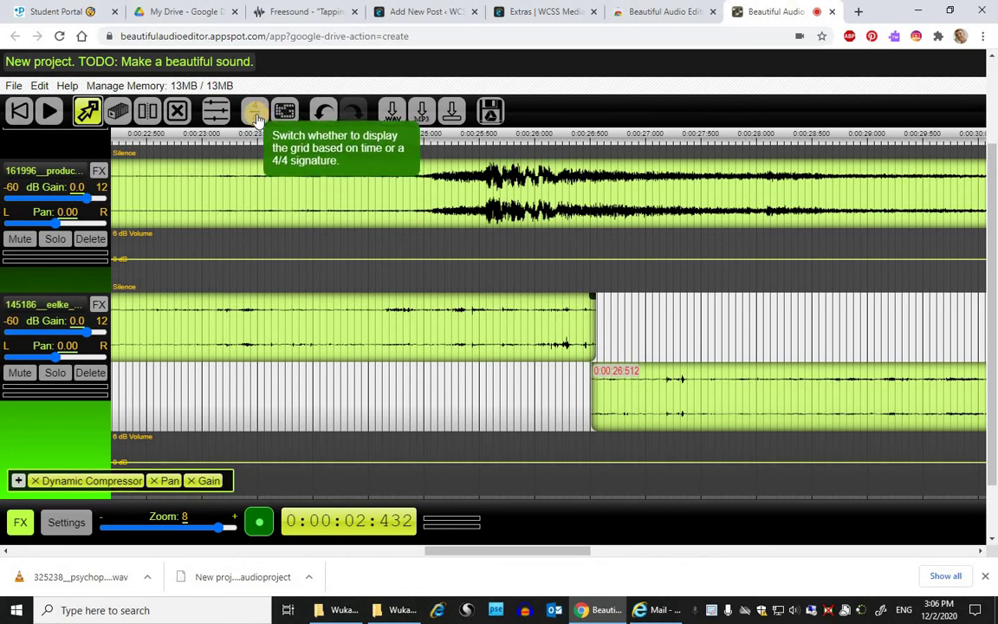
click(254, 112)
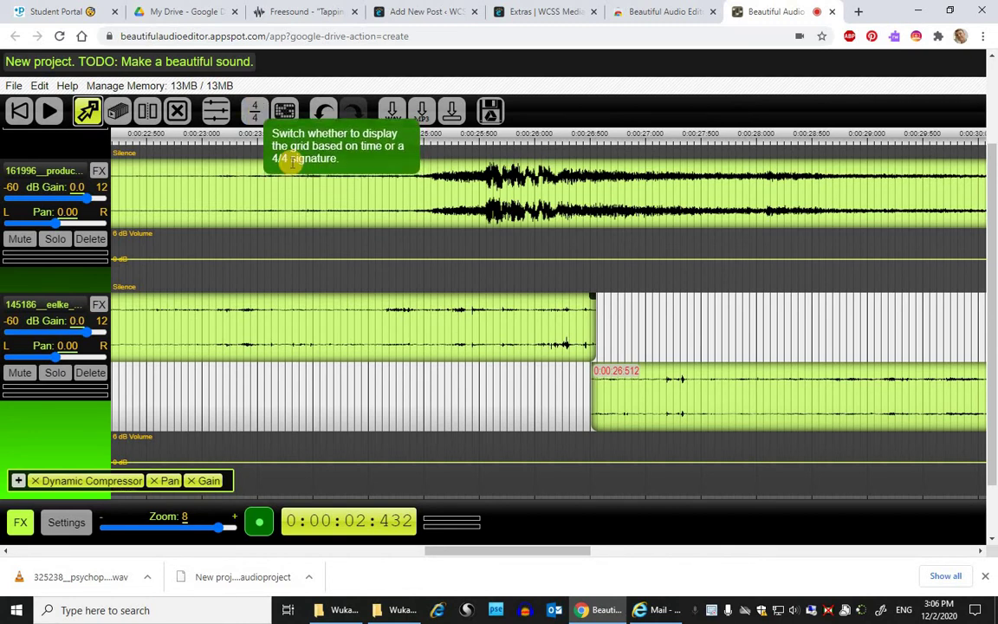
click(255, 111)
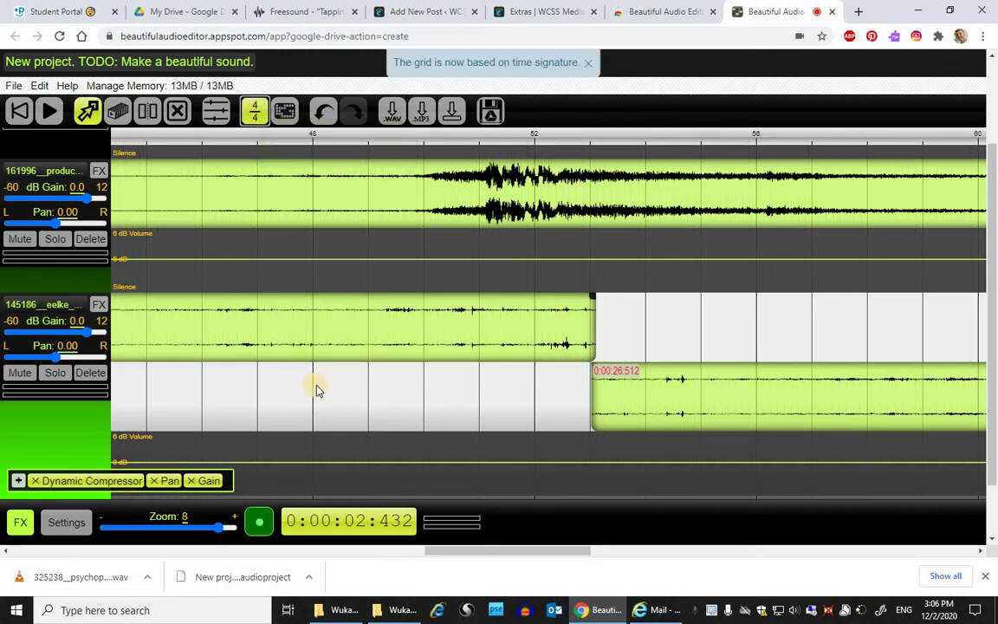
click(60, 521)
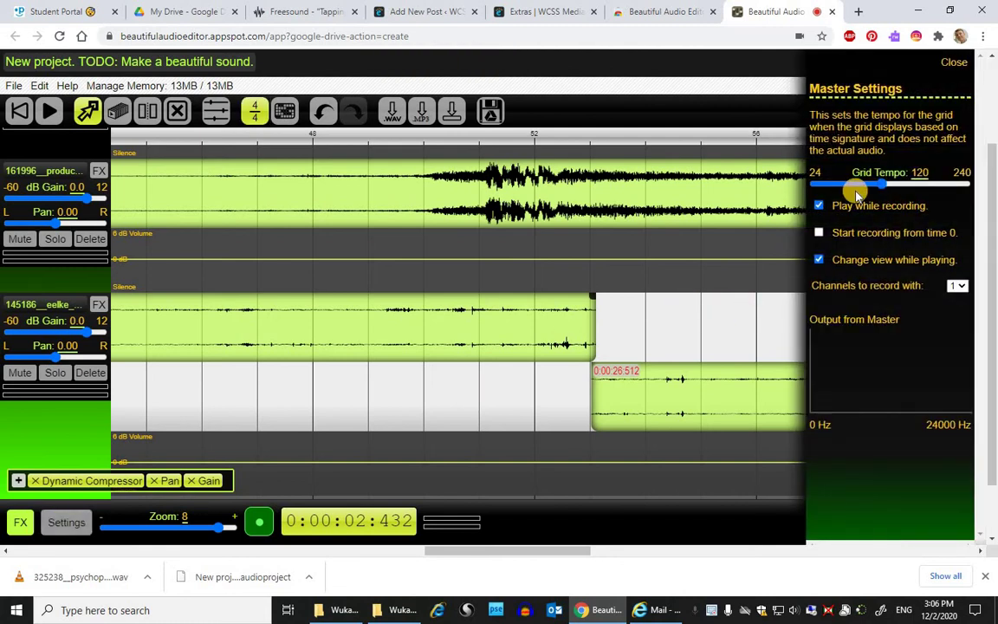
drag(883, 186, 957, 184)
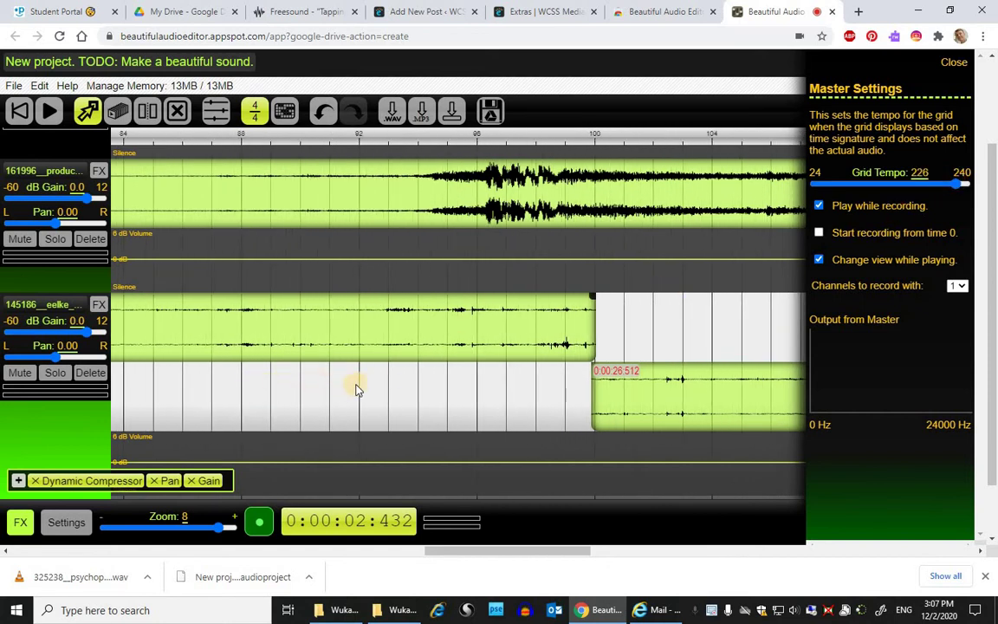
drag(958, 180, 834, 187)
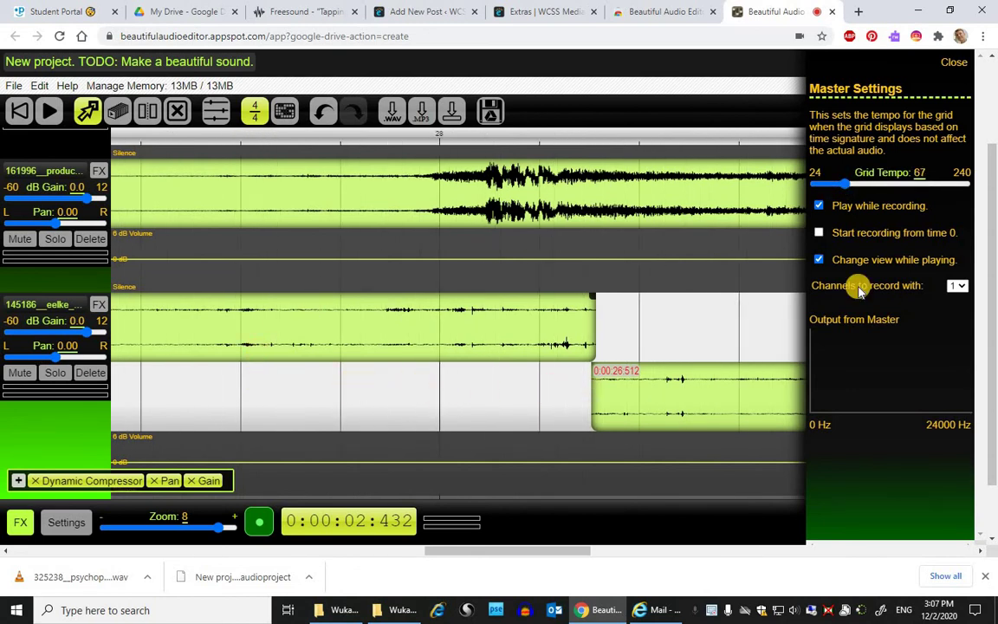
click(958, 65)
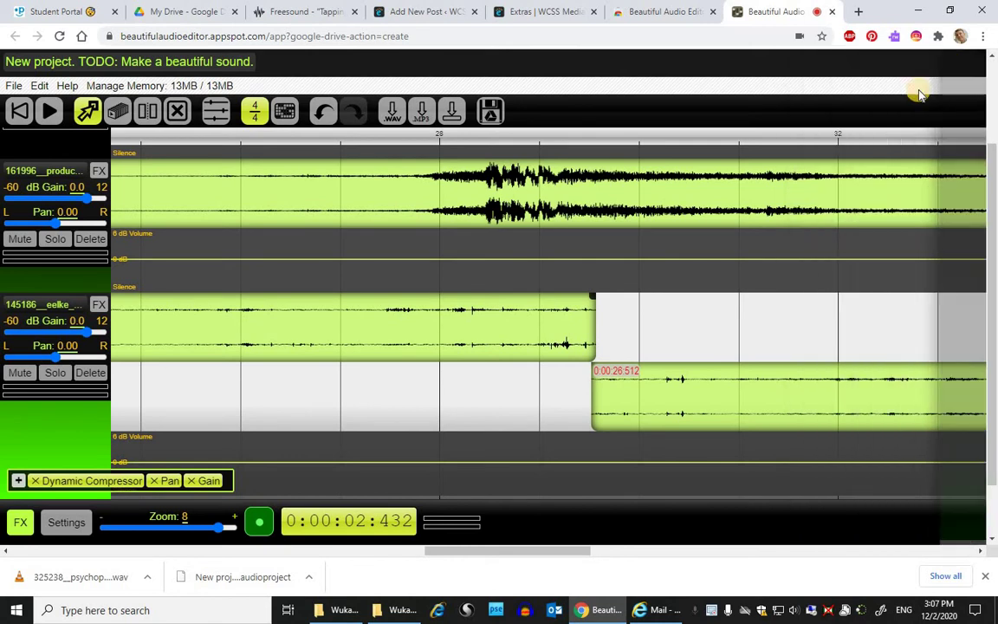
Step: Return the grid to time units with snapping, snap the section to 0:00:26.500, then render to a new track
click(256, 113)
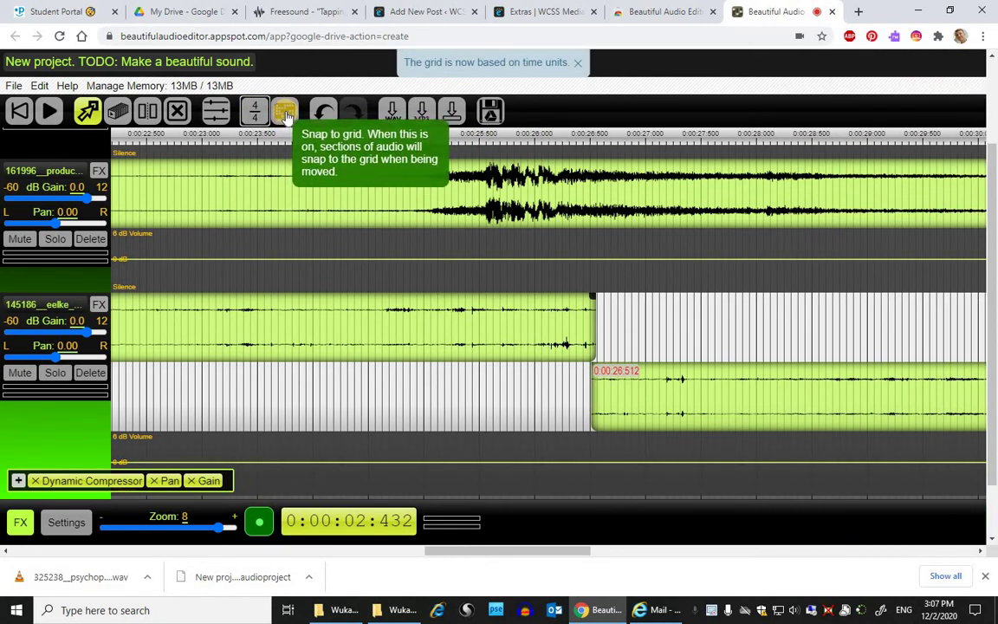
click(285, 112)
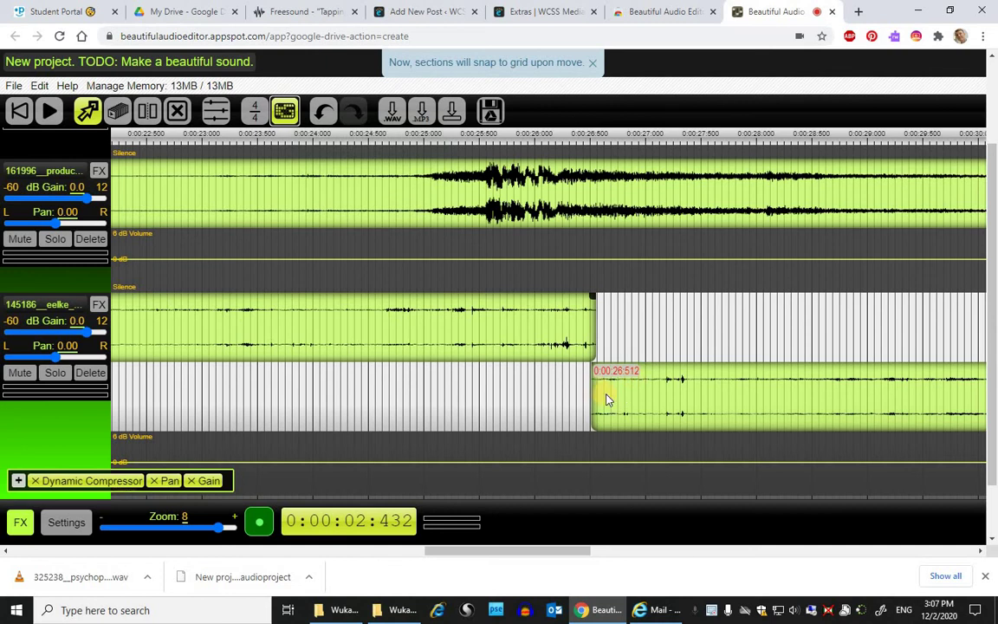
mouse_move(606, 399)
mouse_down()
mouse_move(617, 396)
mouse_move(571, 386)
mouse_move(608, 397)
mouse_up()
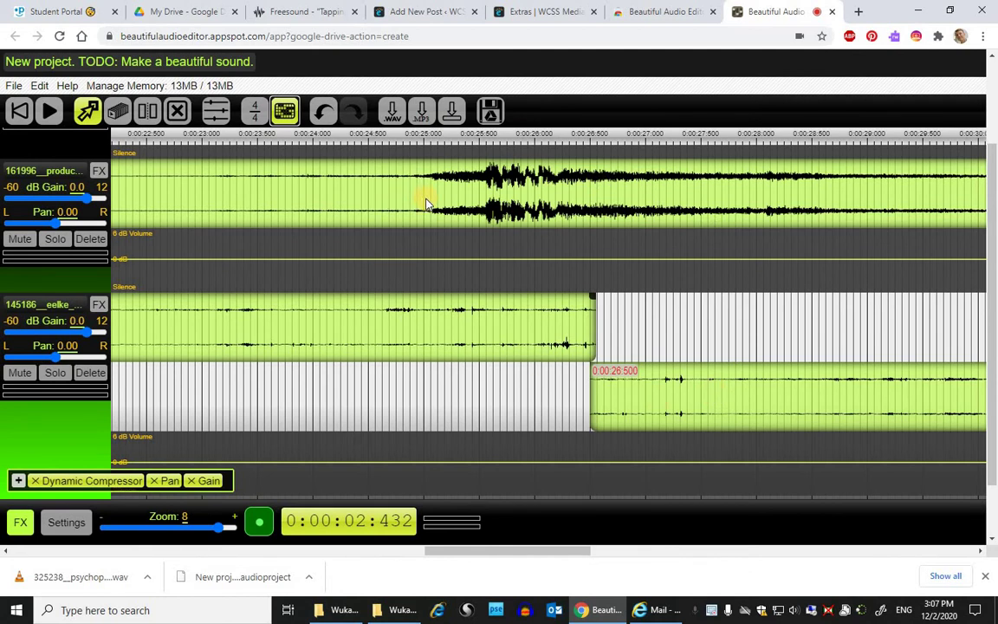
click(452, 114)
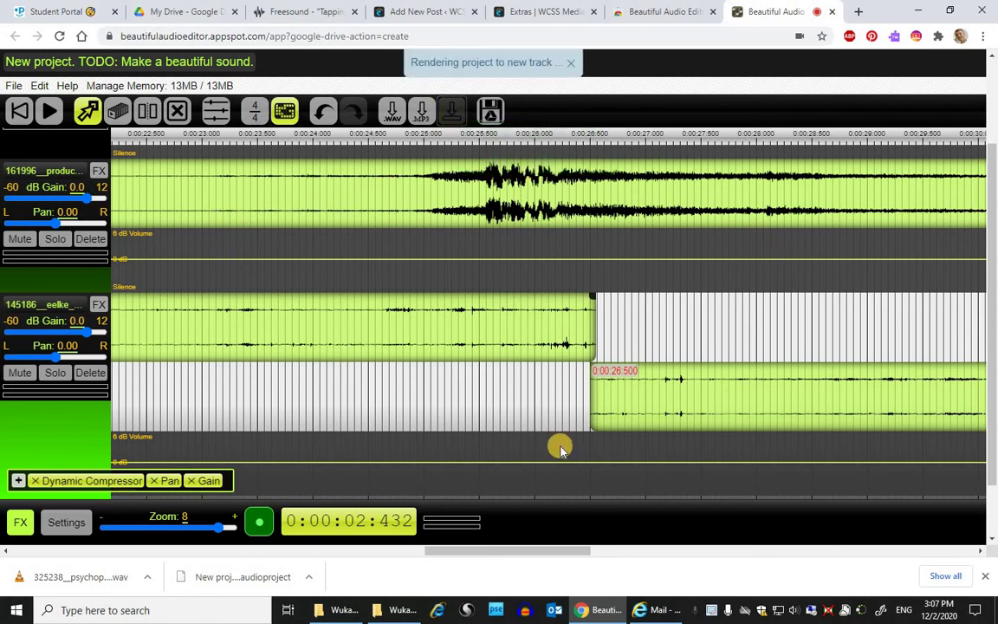
scroll(294, 332, down, 3)
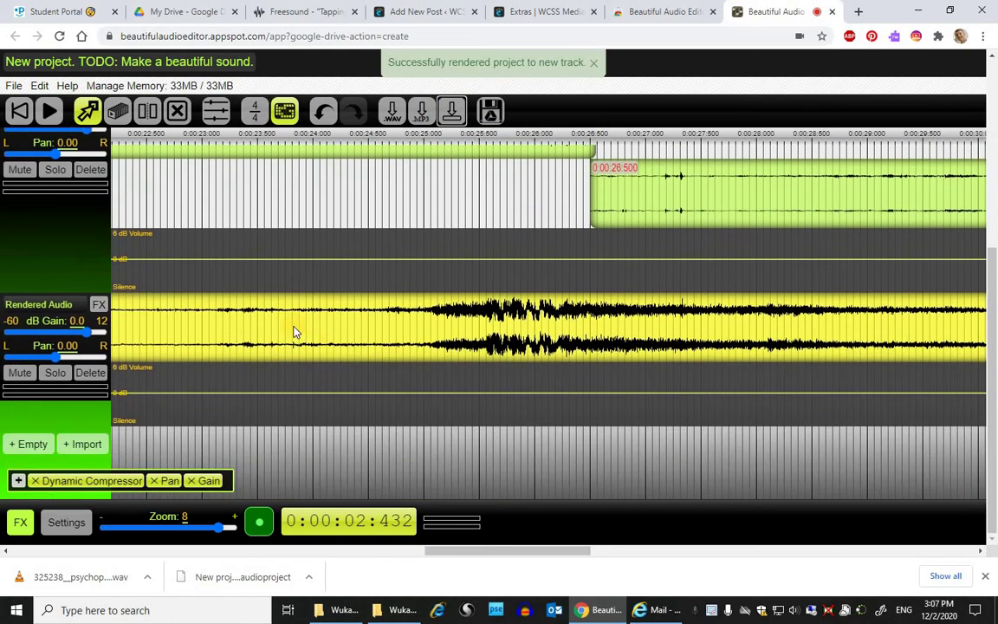
Step: Zoom out from 8 to 4 so the 50-second mixdown and original tracks fit in view
drag(512, 550, 588, 555)
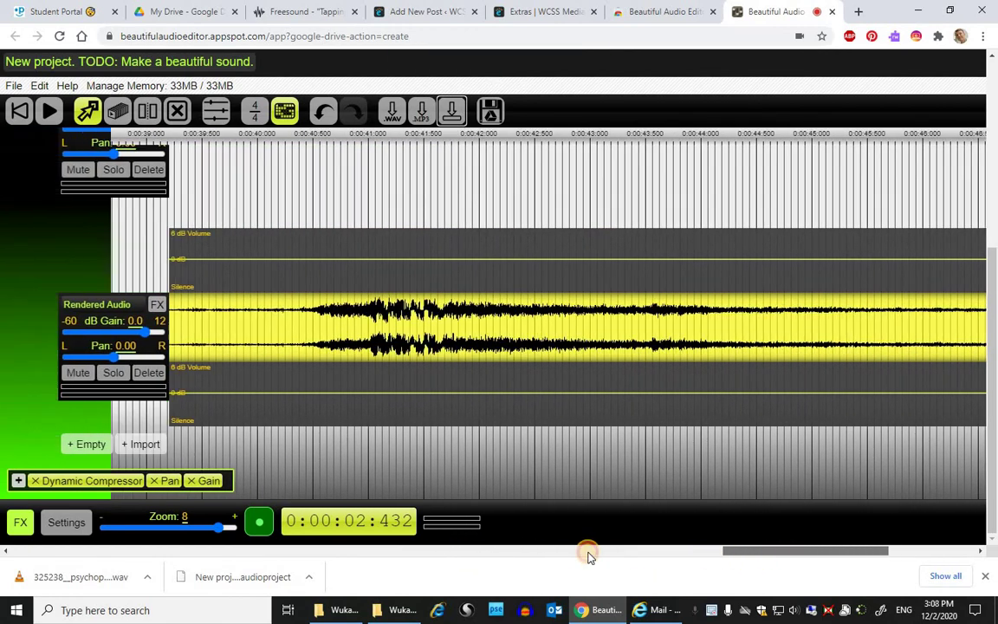
drag(211, 522, 161, 526)
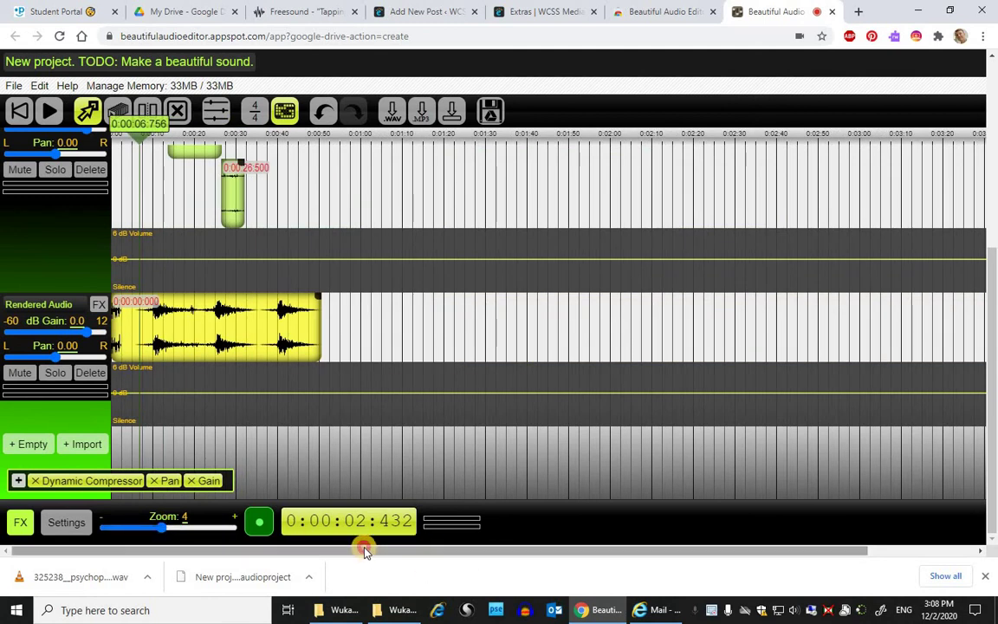
scroll(681, 378, up, 3)
scroll(678, 377, down, 2)
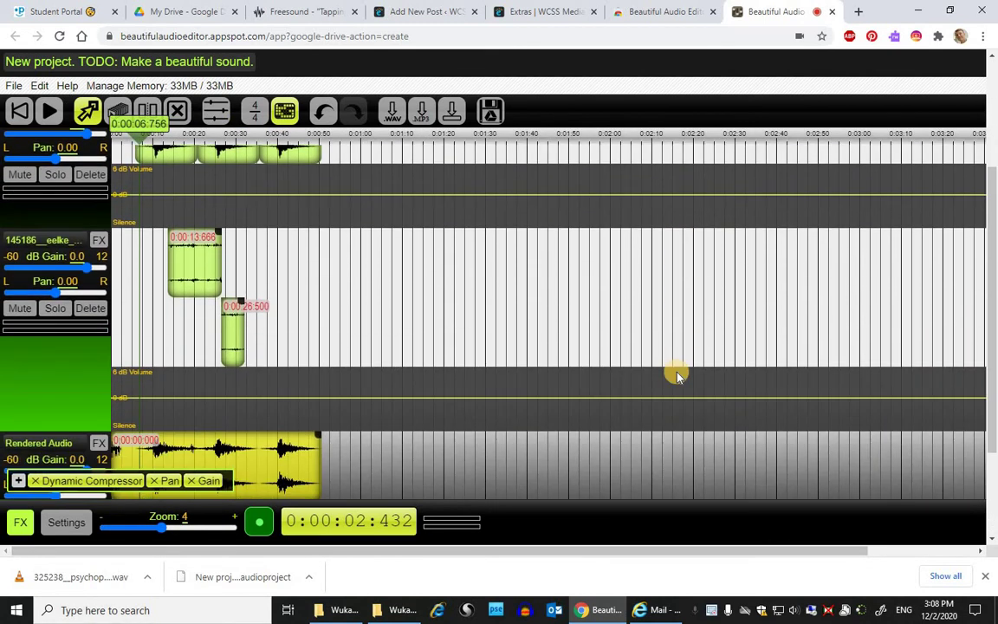
scroll(678, 377, up, 1)
scroll(224, 249, up, 2)
scroll(35, 277, down, 4)
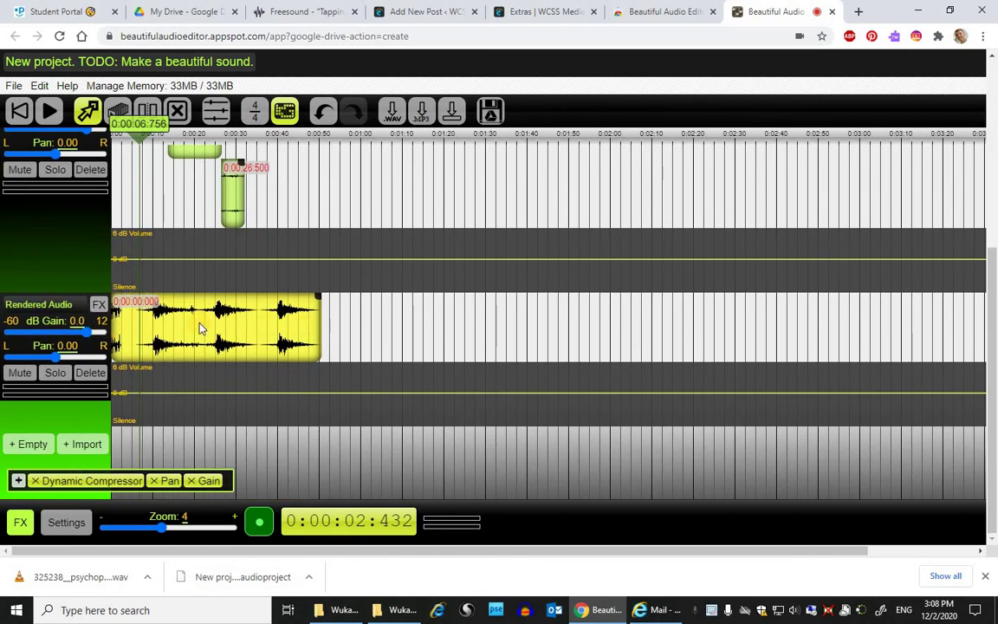
Step: Delete the 145186, 161996 and New Recording tracks, leaving only Rendered Audio
scroll(149, 328, up, 2)
click(91, 305)
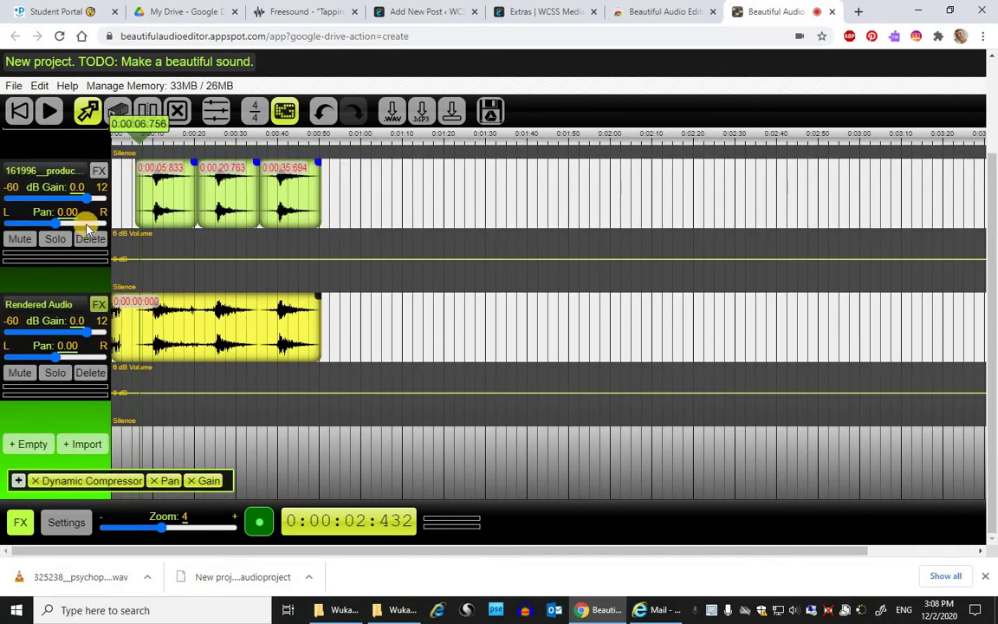
scroll(192, 286, up, 2)
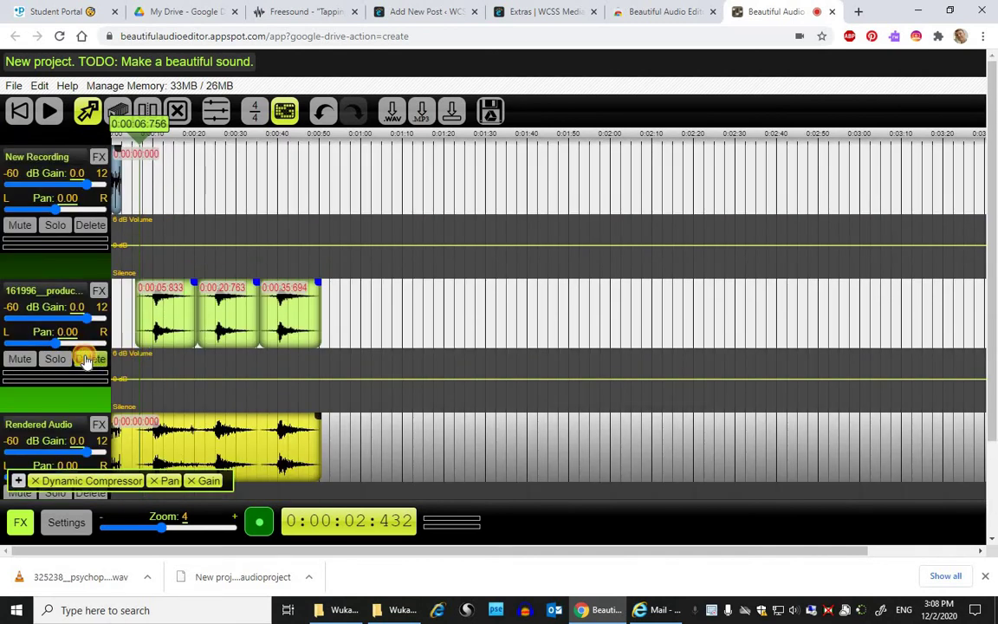
click(90, 358)
click(97, 227)
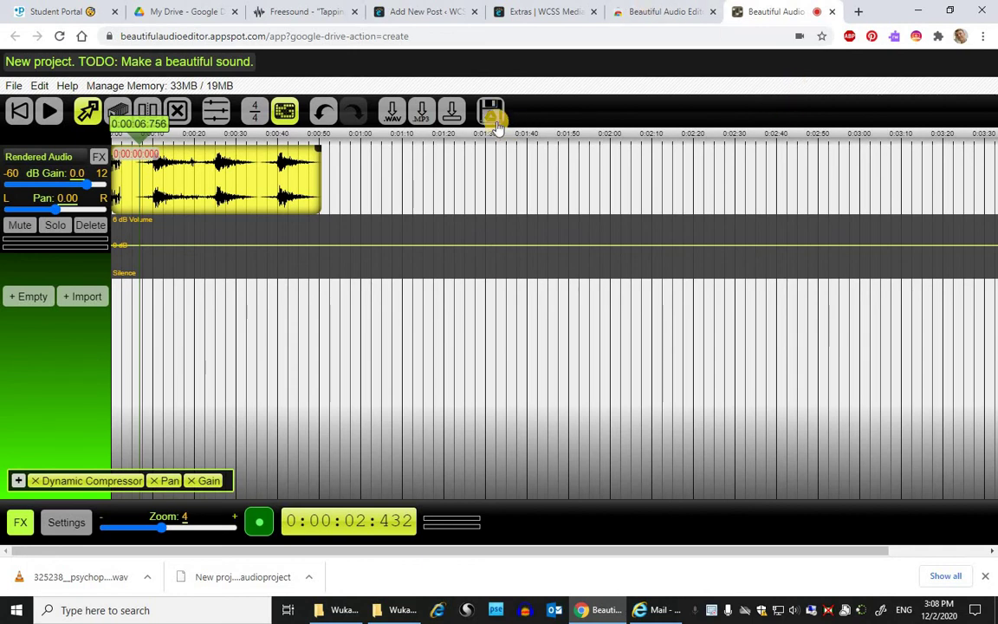
Step: Save the project to a local file, downloading the 19.5 MB .audioproject
click(14, 87)
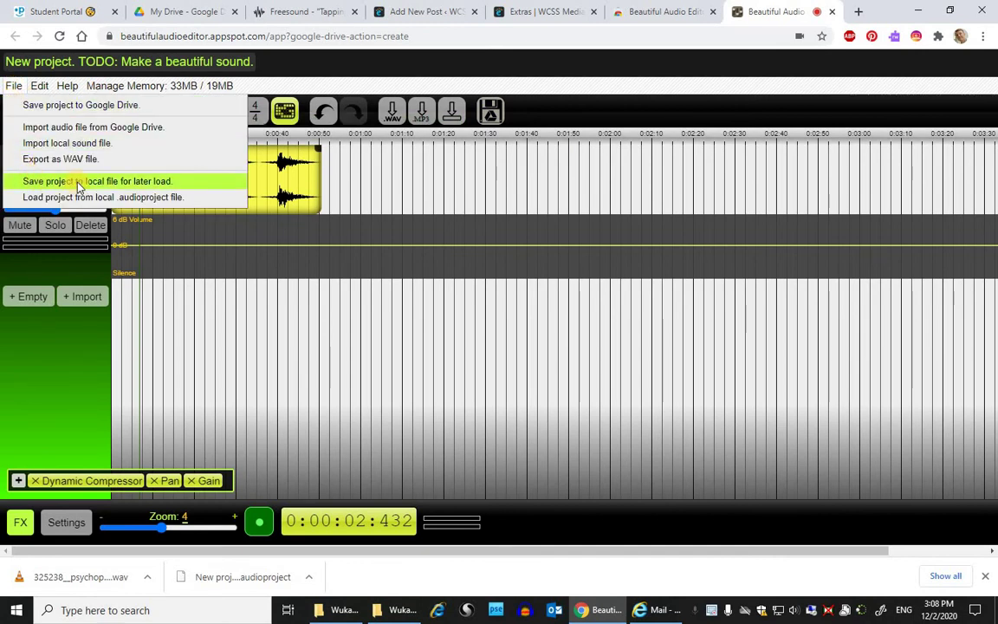
click(106, 184)
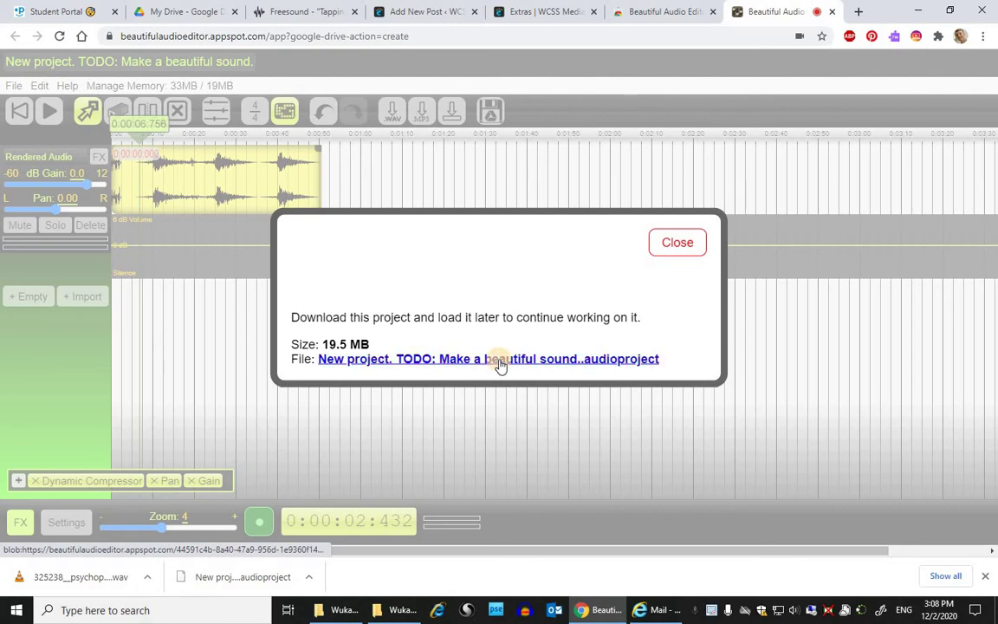
click(500, 364)
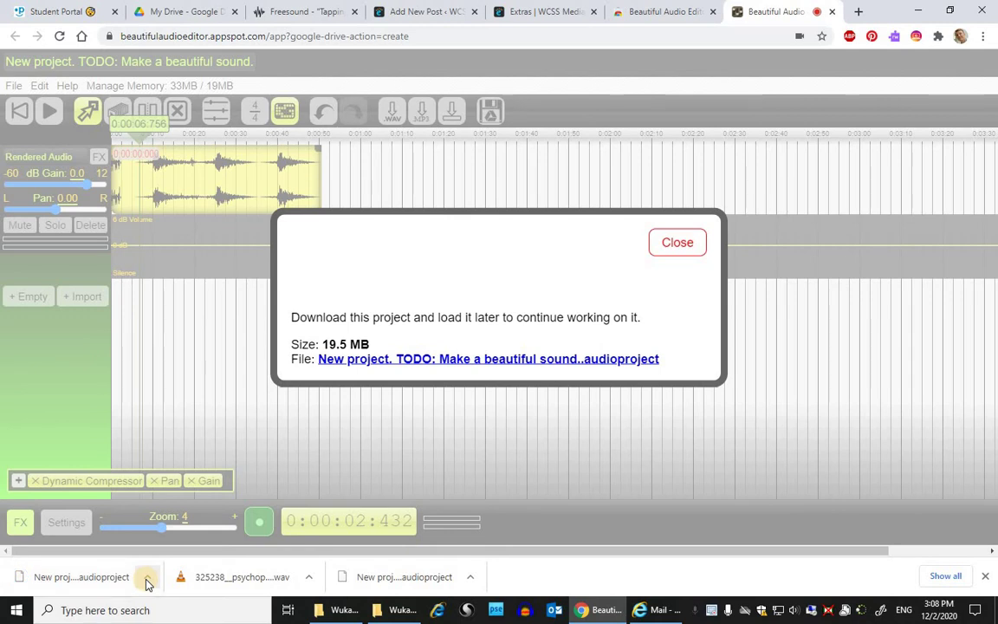
Step: Show the downloaded project in its folder and rename it to mrw.hockeyscene.audioproject
click(146, 580)
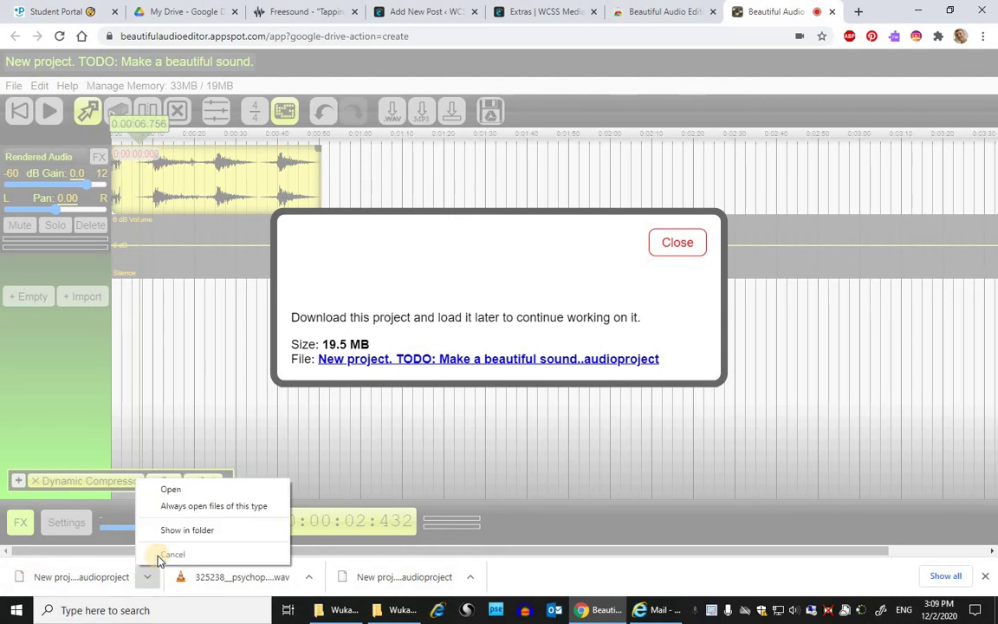
click(168, 531)
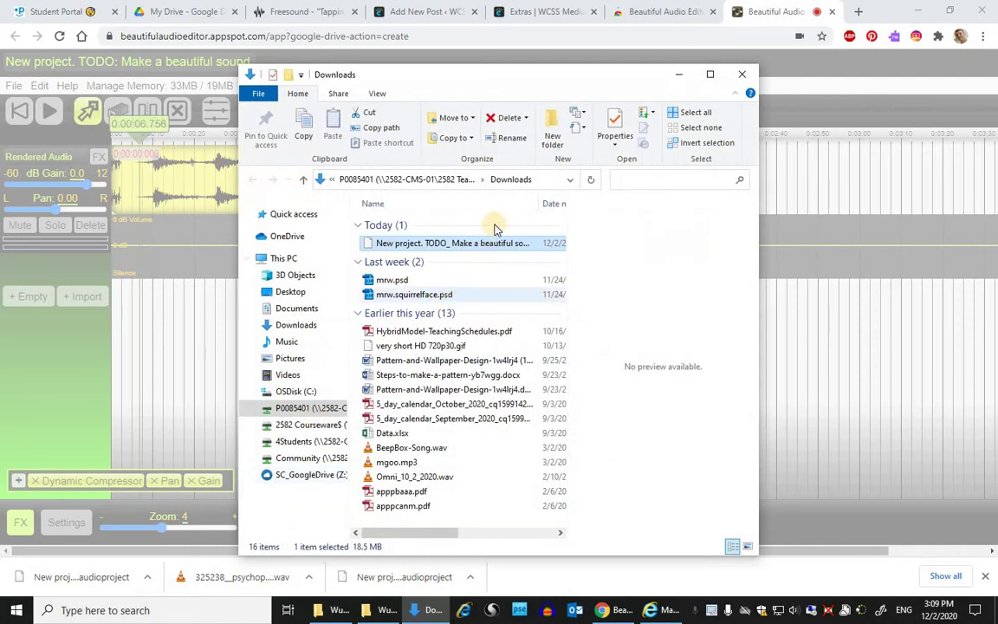
click(488, 247)
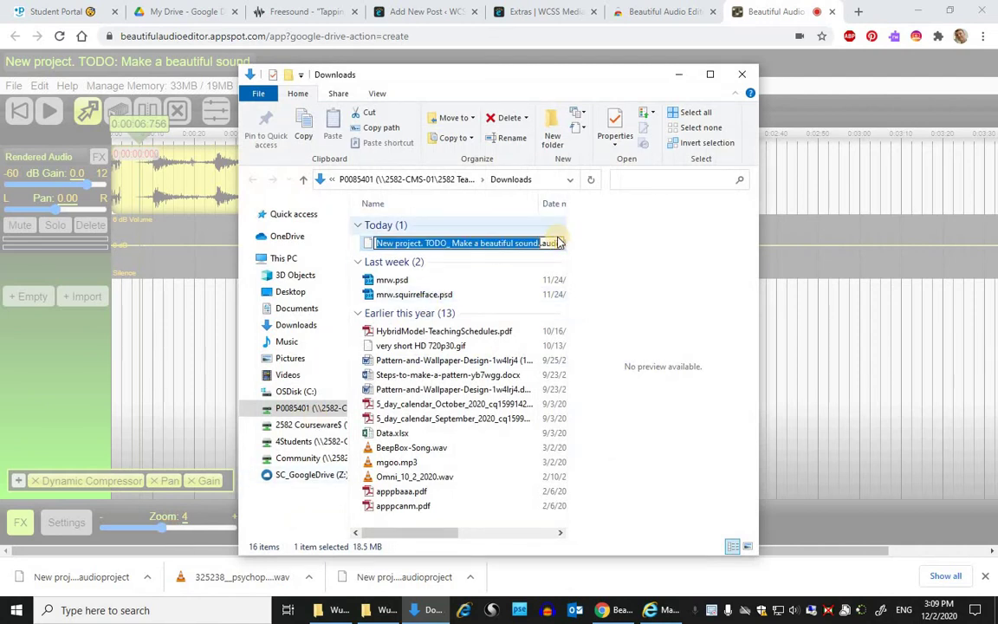
text(mrw)
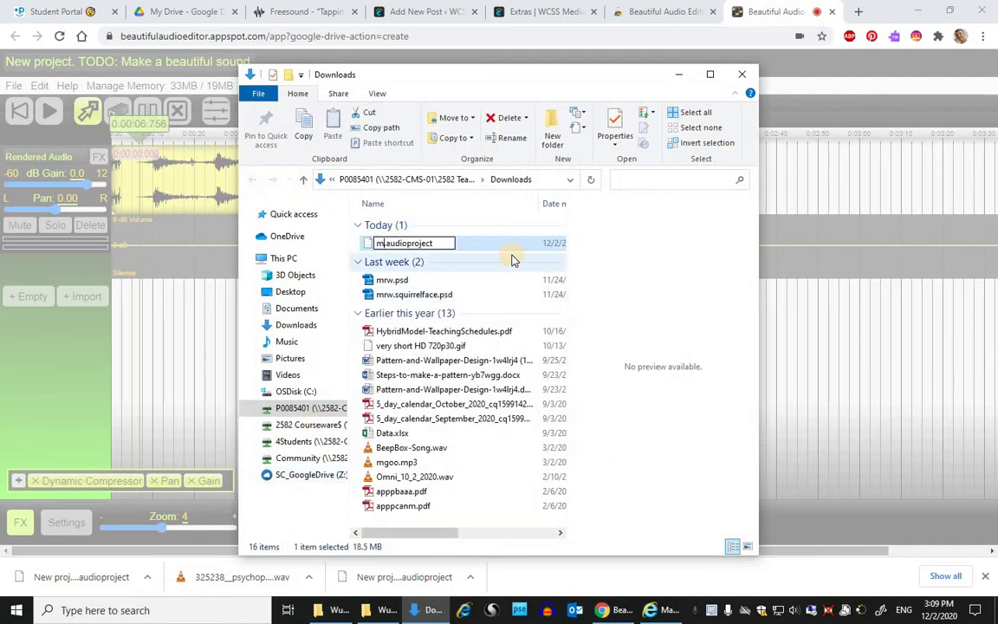
text(.hockeys)
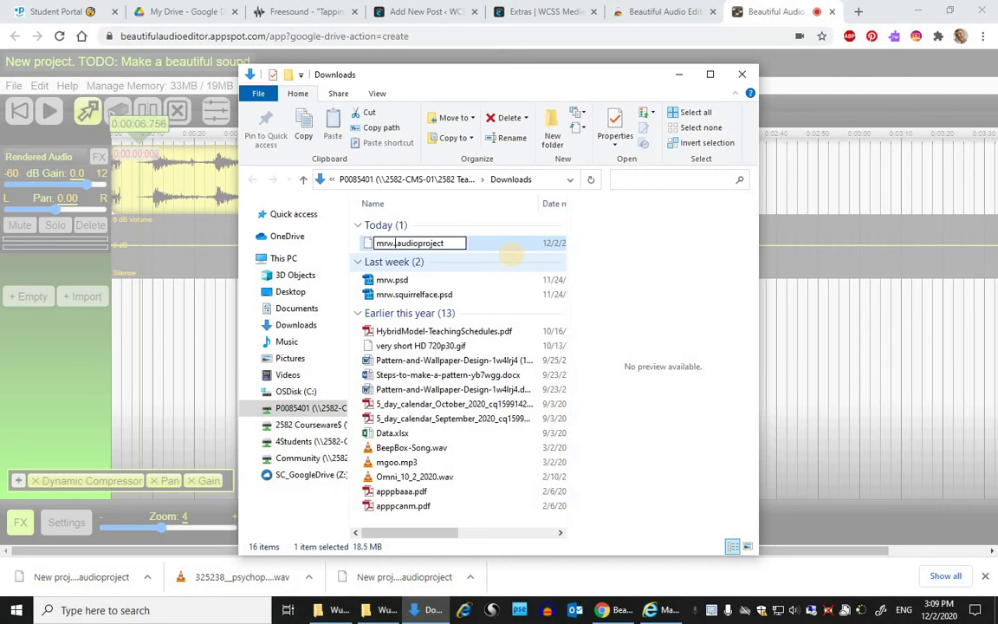
text(cene)
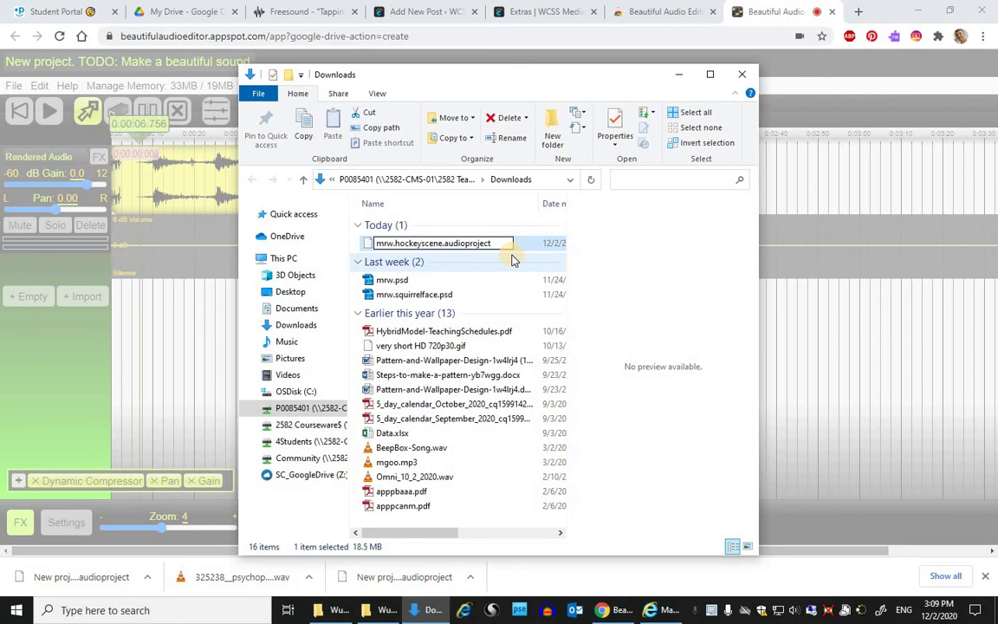
key(Return)
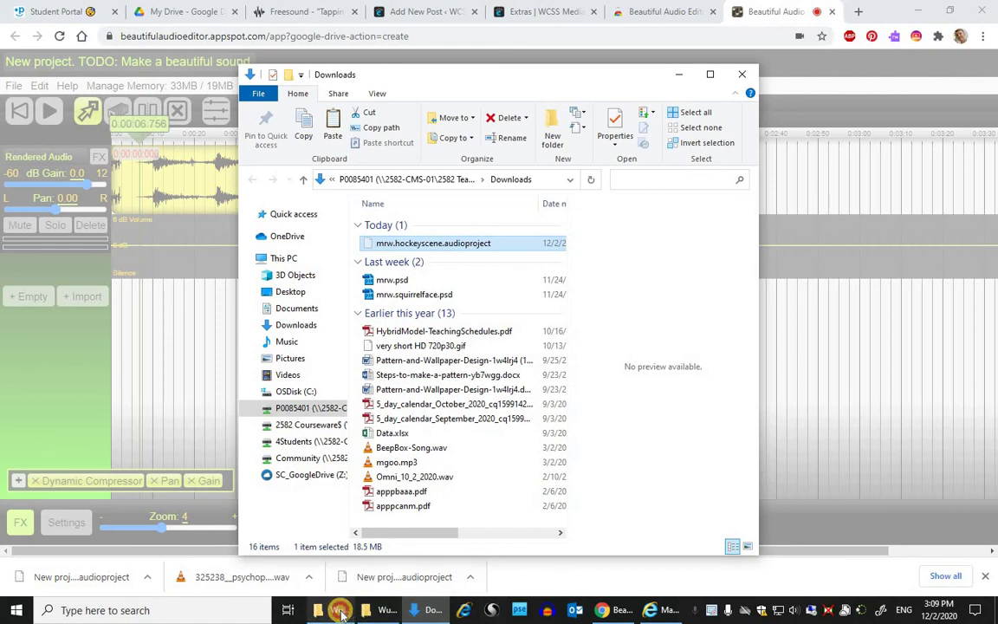
Step: Paste the renamed project file into the Wukasch folder
click(334, 610)
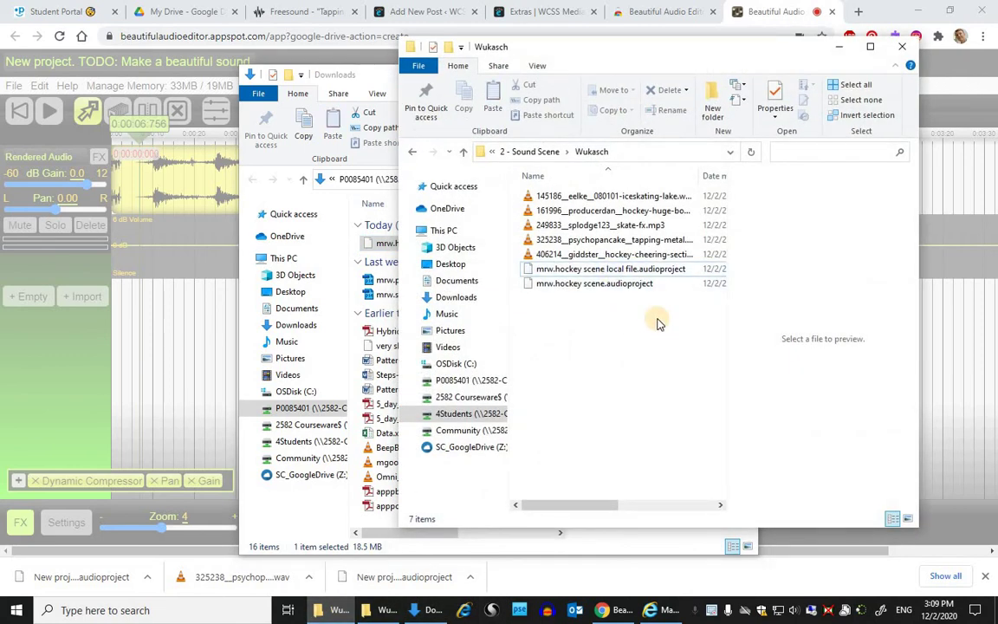
key(ctrl+v)
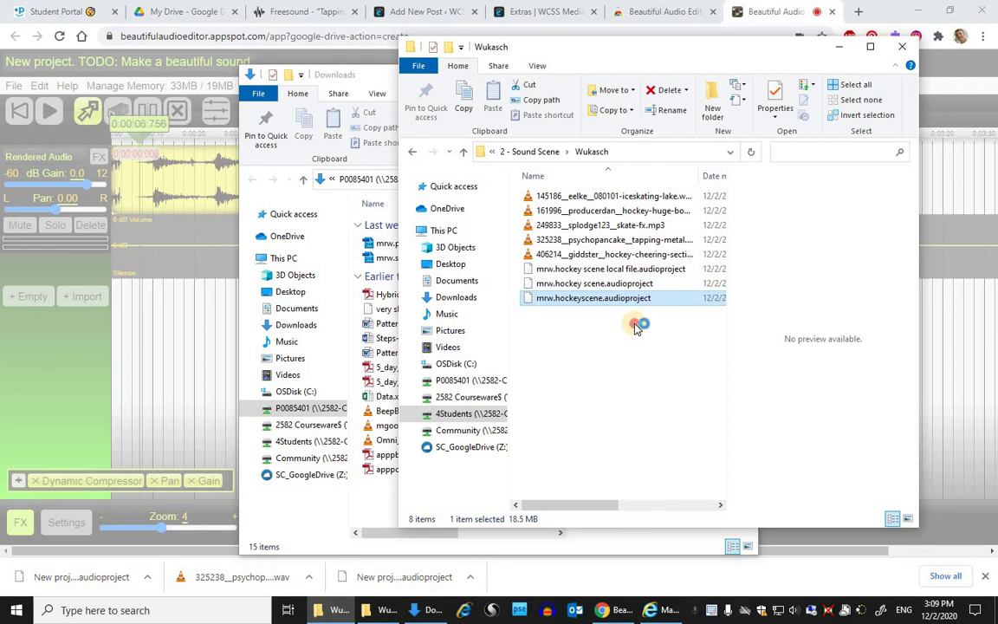
click(637, 324)
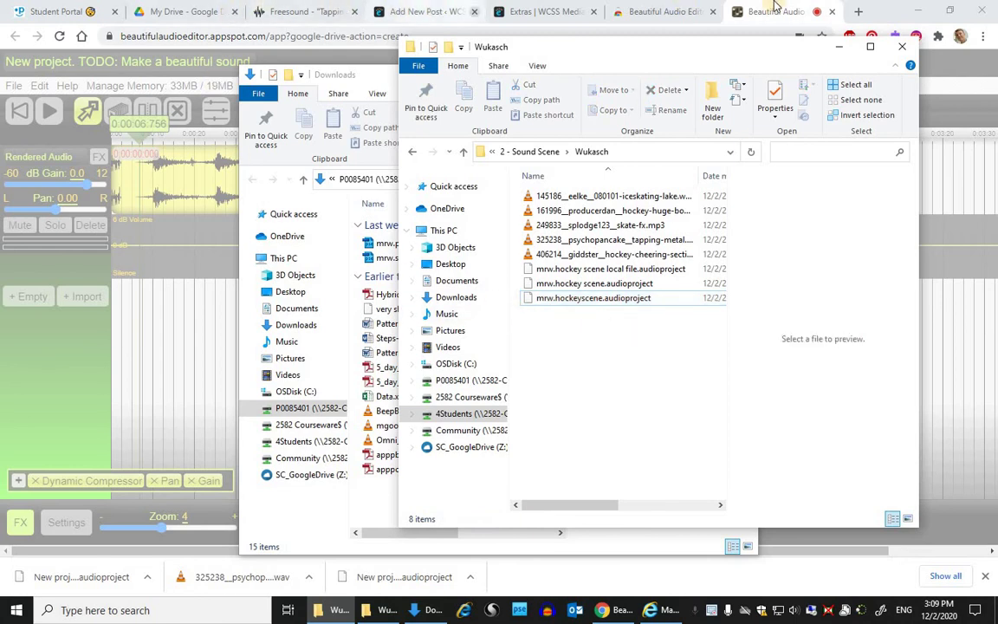
click(773, 12)
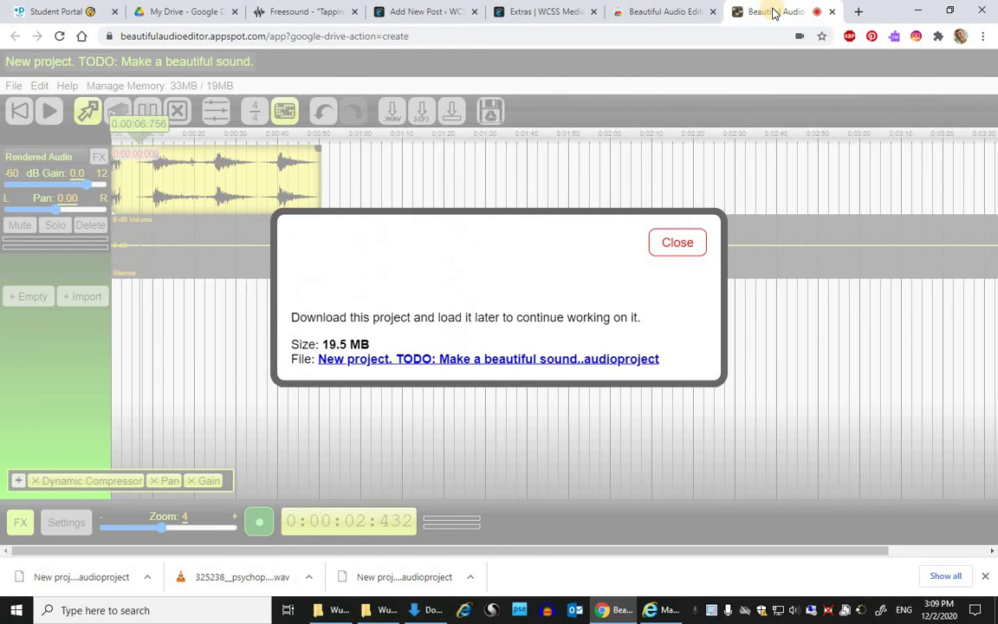
Step: Close the download dialog and the editor tab without saving, returning to My Drive
click(676, 240)
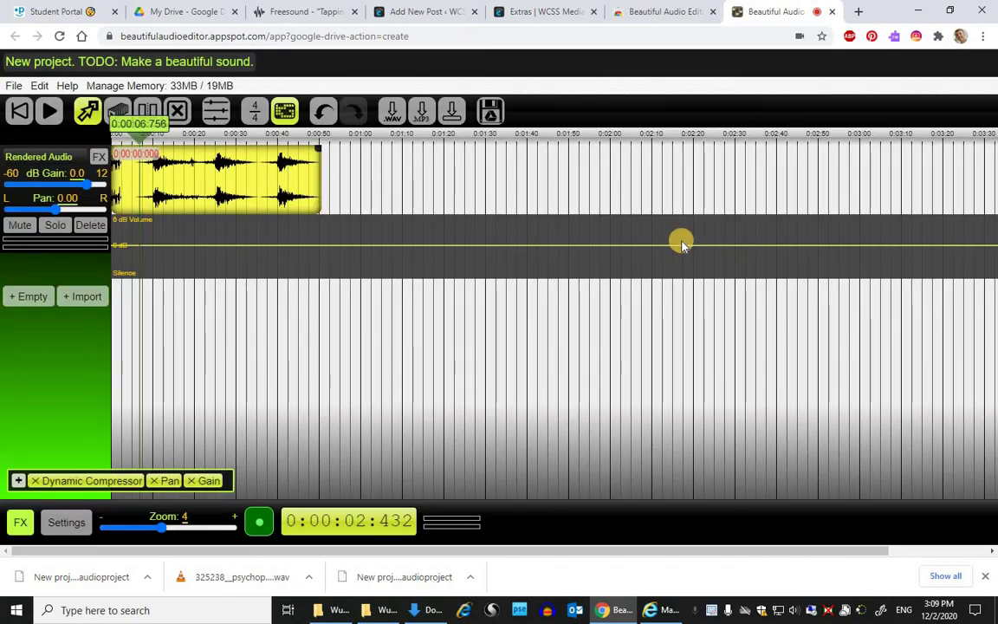
click(832, 14)
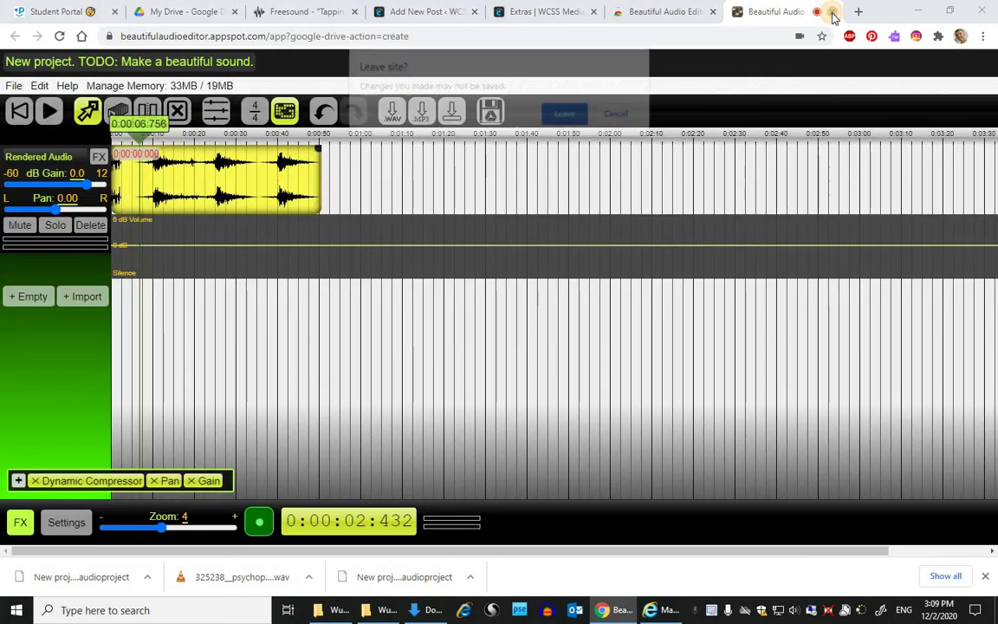
click(567, 115)
click(221, 16)
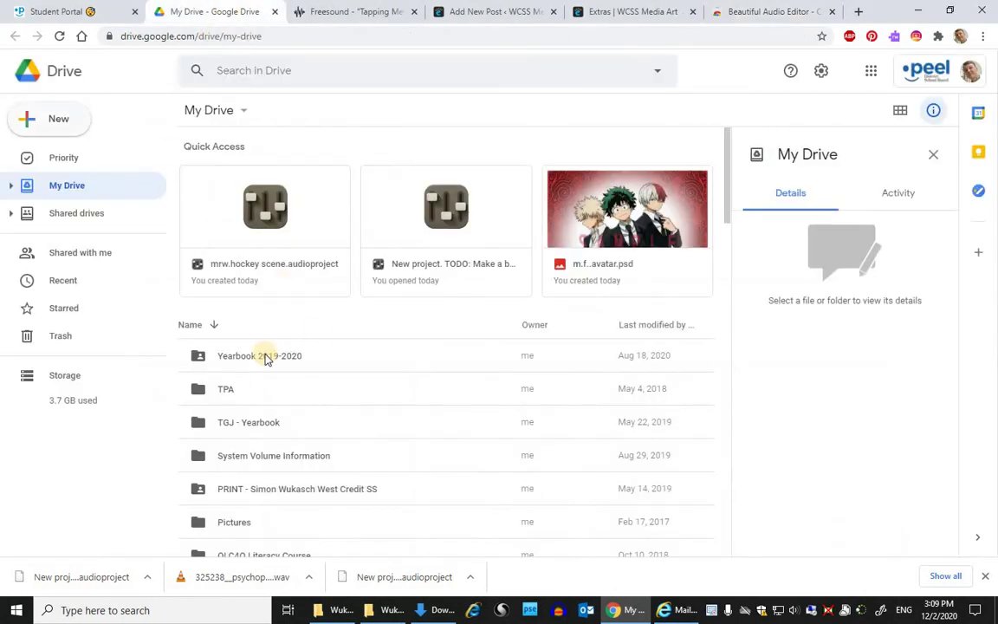
Step: Create a new Beautiful Audio Editor project from Drive's New > More menu
click(52, 124)
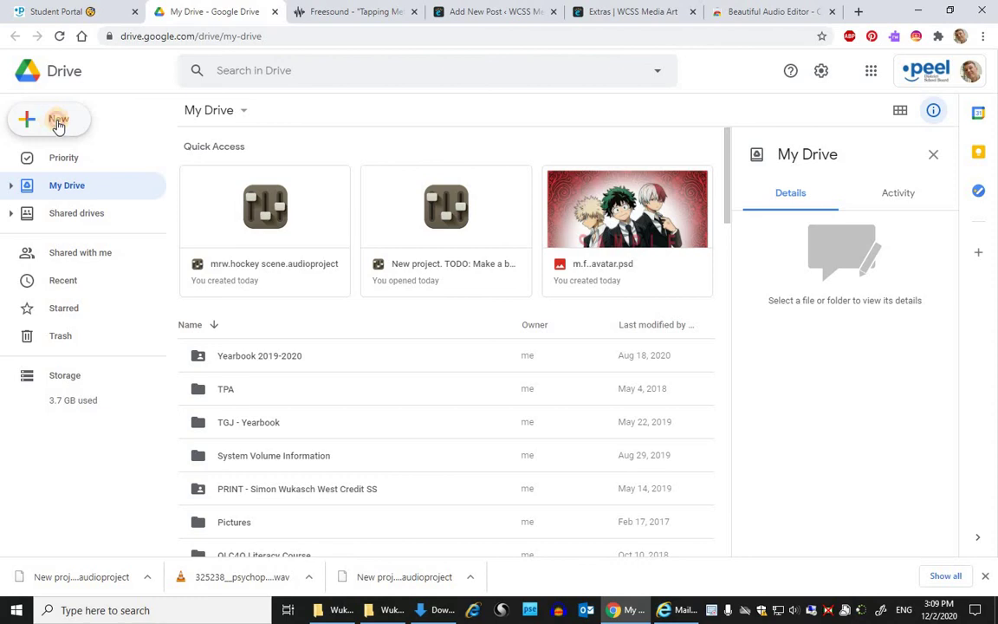
click(58, 125)
mouse_move(213, 307)
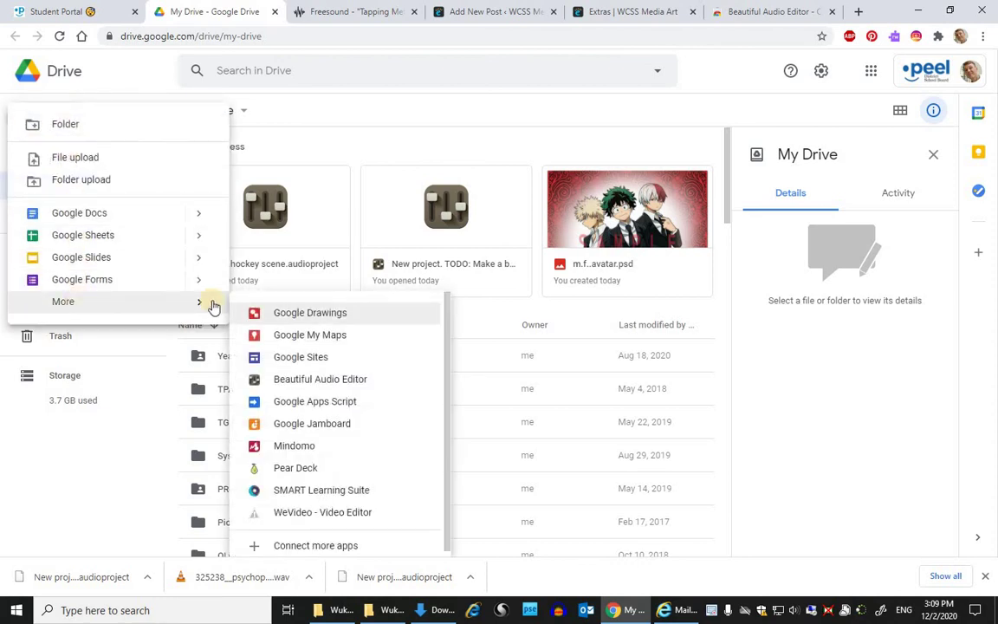
click(330, 382)
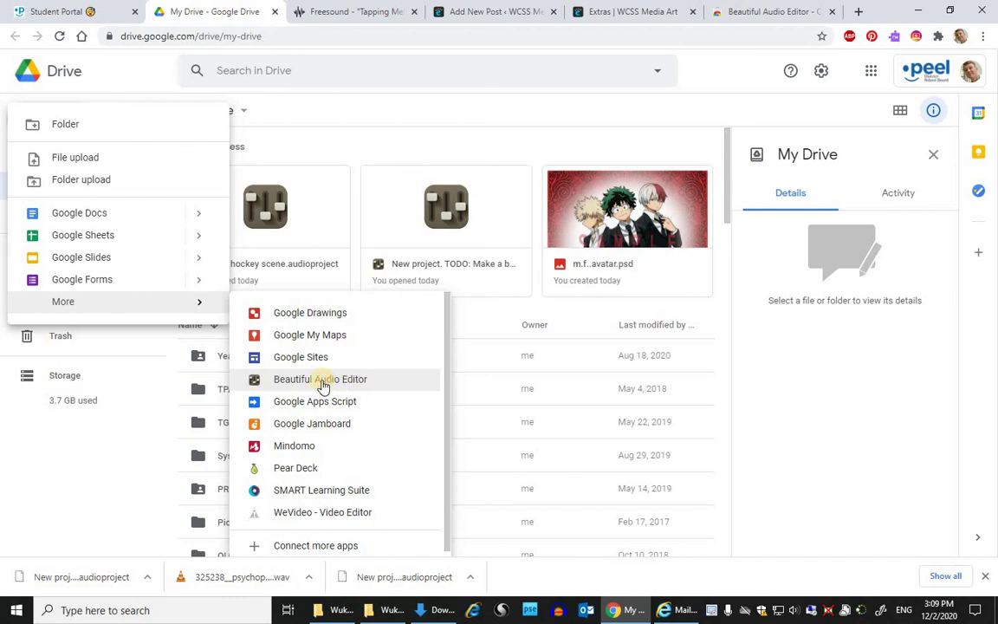
click(322, 386)
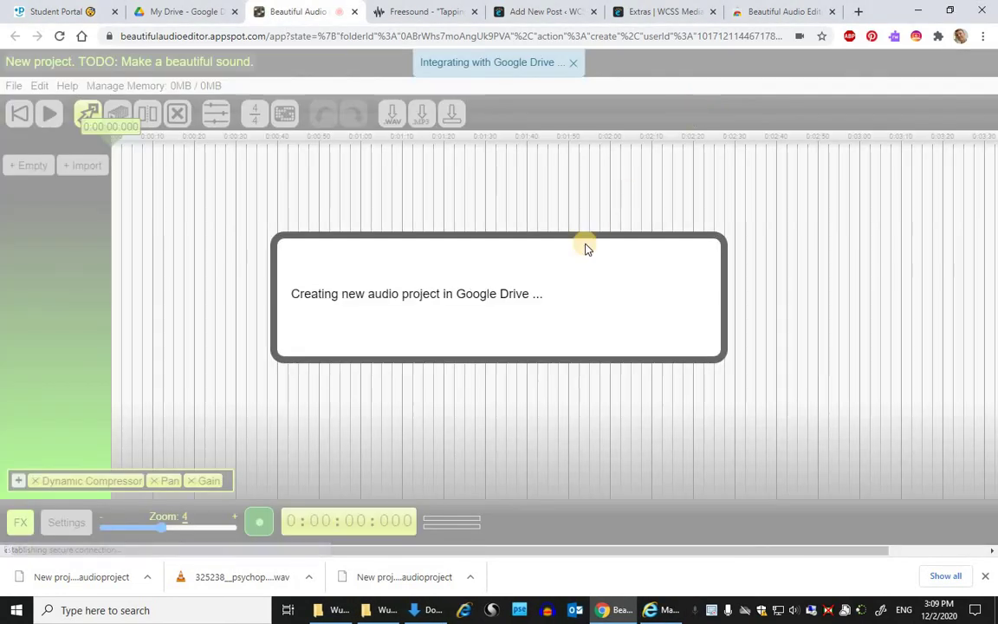
Step: Load the local mrw.hockeyscene.audioproject file into the new project, replacing the empty one
click(676, 208)
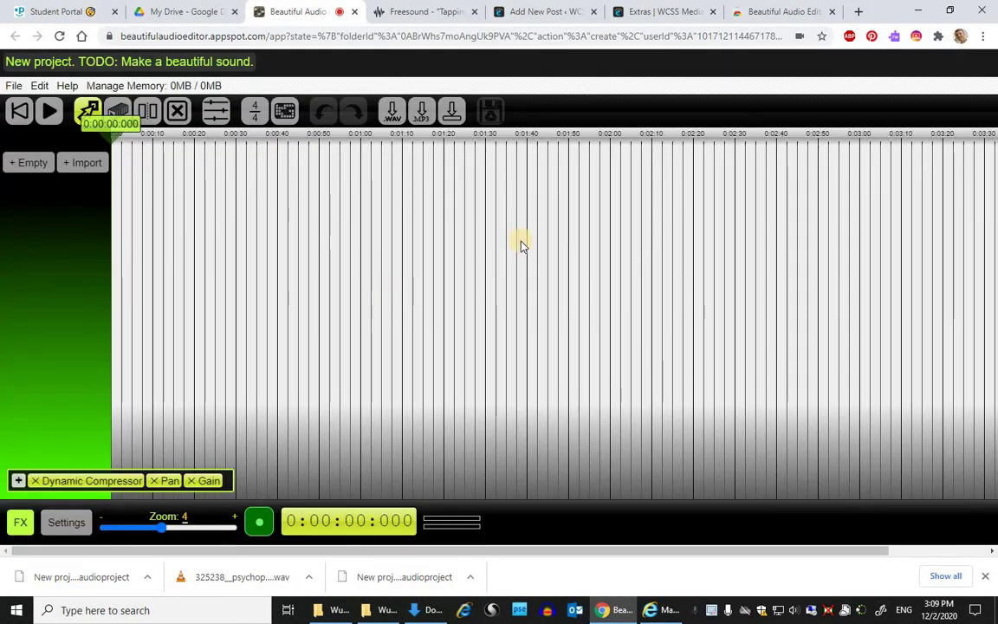
click(12, 87)
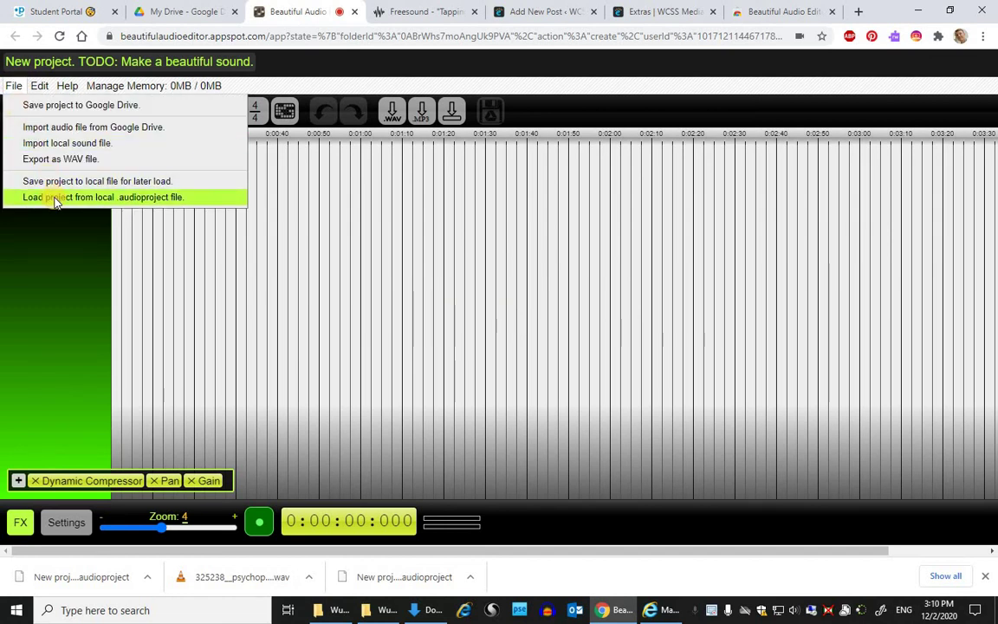
click(54, 198)
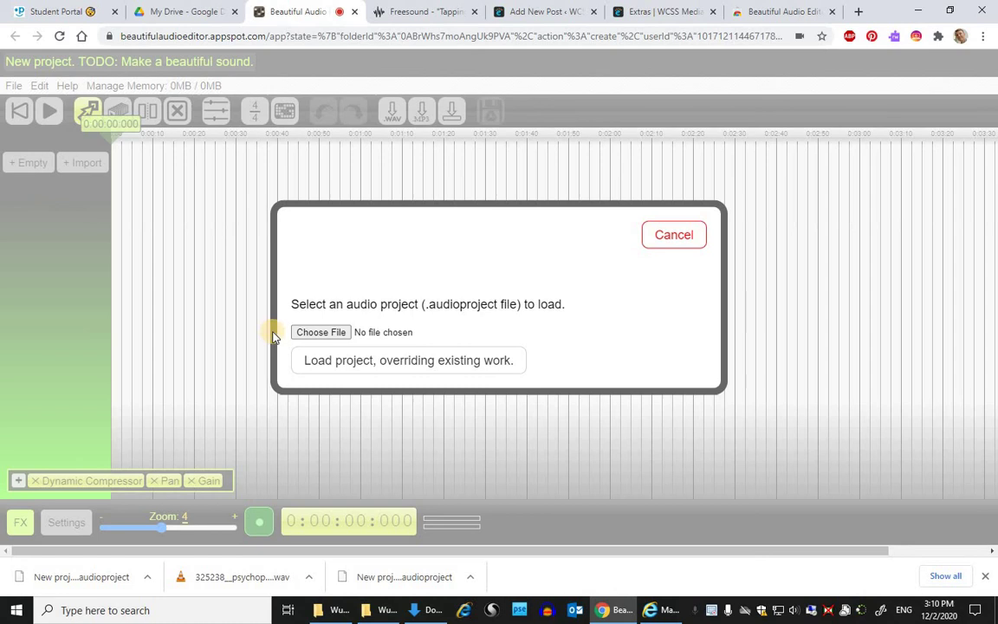
click(317, 333)
click(285, 203)
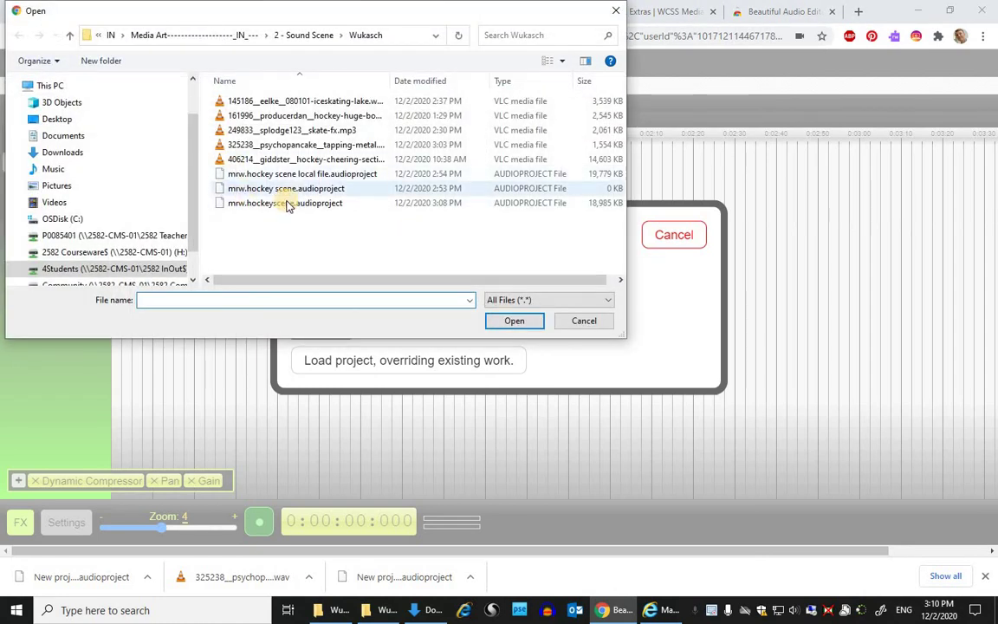
click(515, 322)
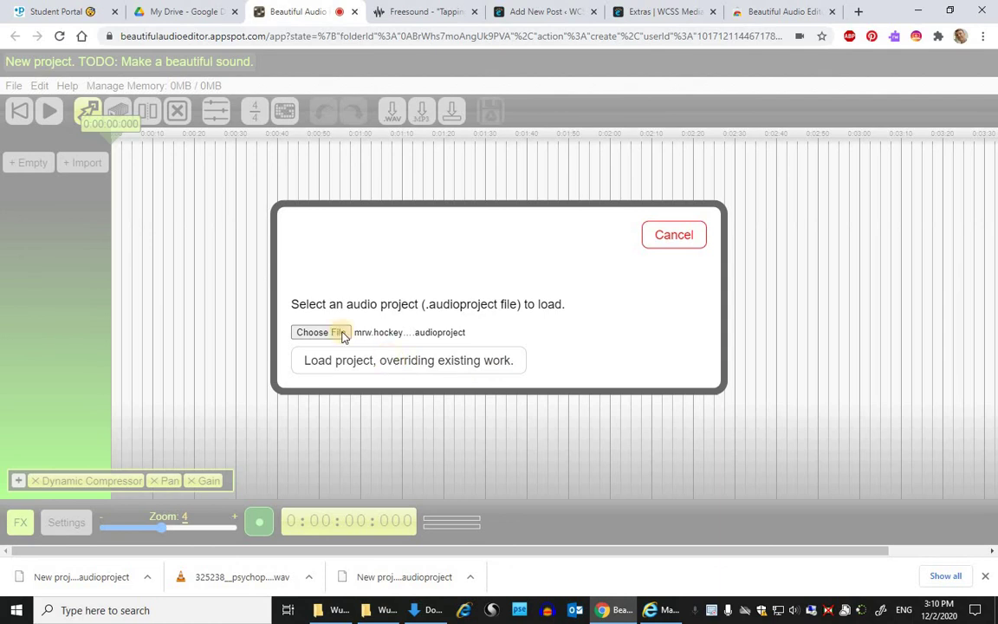
click(356, 364)
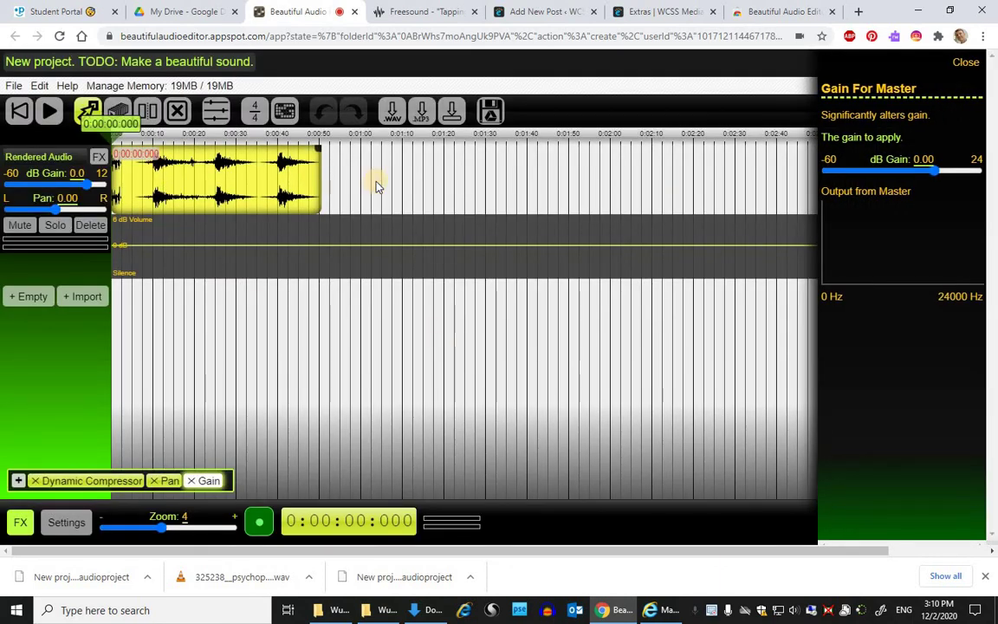
Step: Close the Gain For Master side panel
click(965, 62)
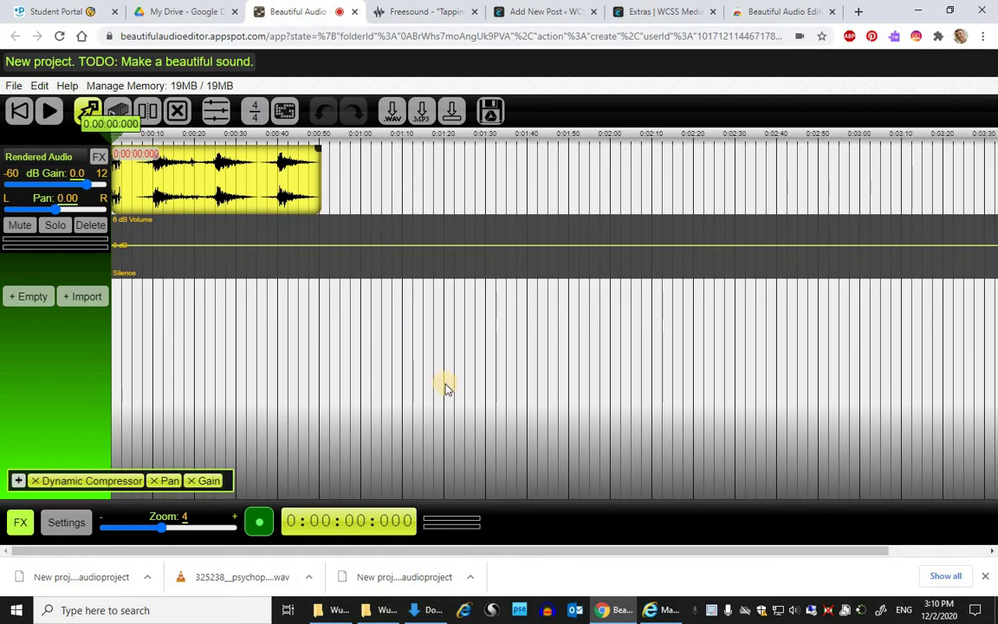